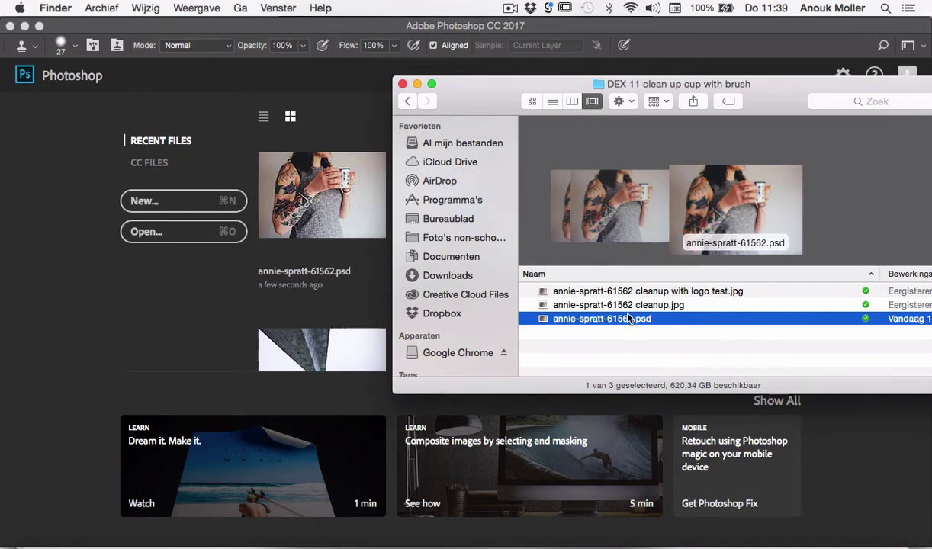
Step: Open annie-spratt-61562.psd from Finder in Photoshop
drag(596, 317, 712, 543)
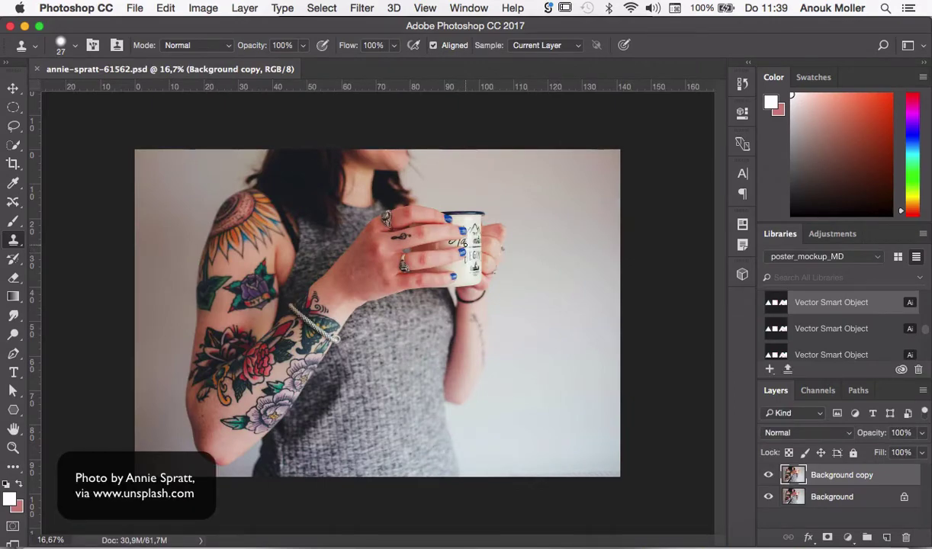
scroll(465, 244, up, 1)
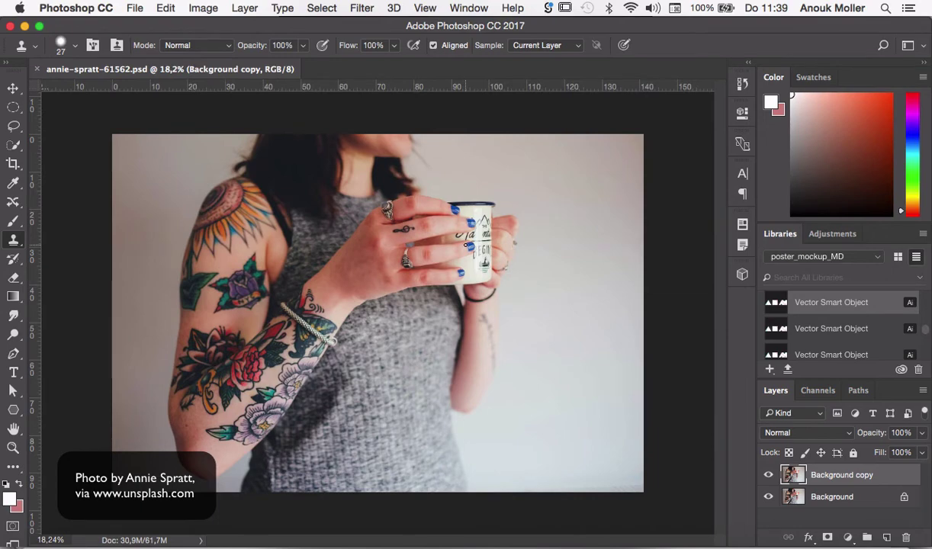
scroll(465, 245, up, 5)
scroll(467, 225, up, 3)
scroll(466, 225, right, 2)
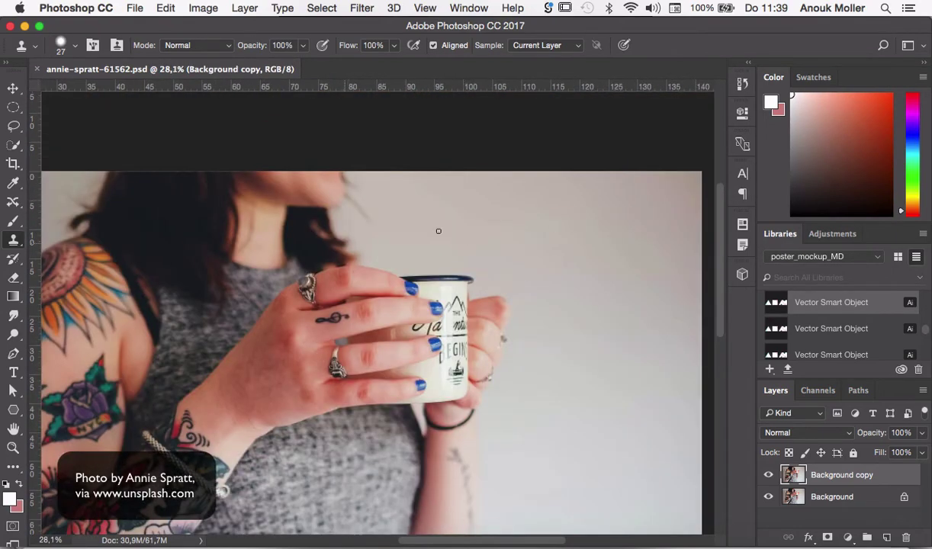
scroll(421, 339, up, 3)
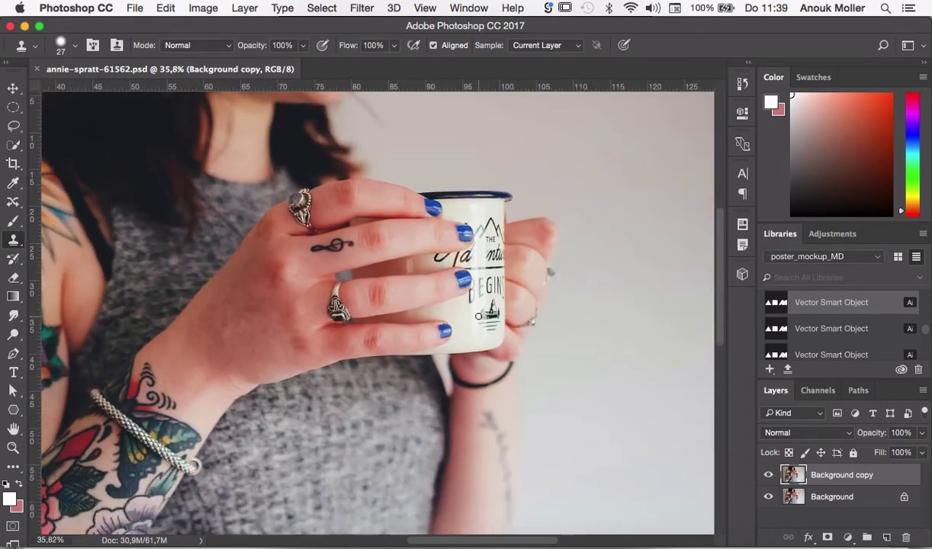
scroll(478, 316, up, 3)
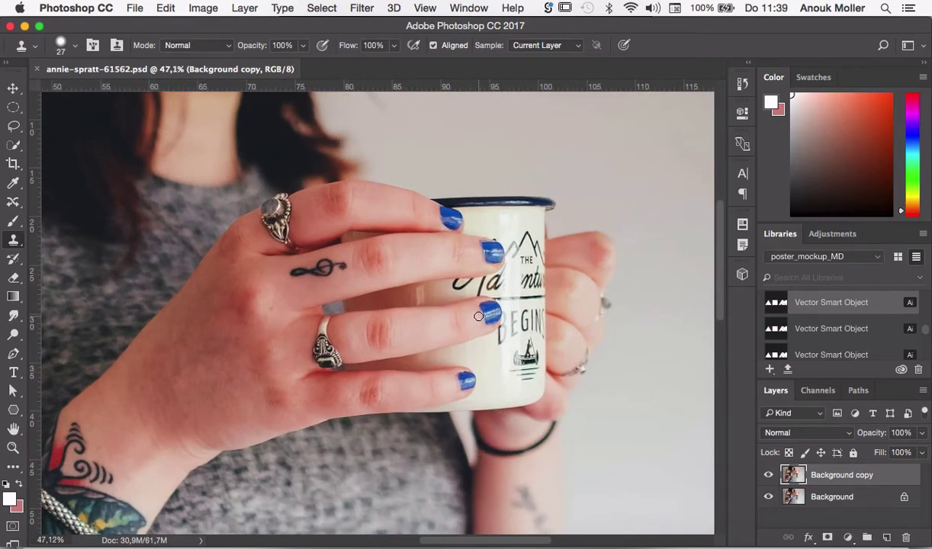
scroll(478, 315, right, 3)
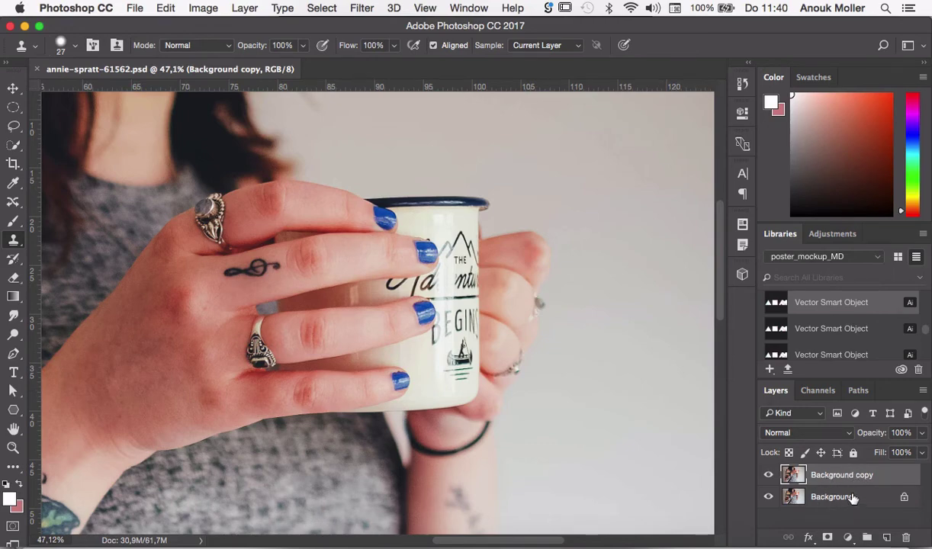
Step: Delete the existing Background copy layer and duplicate the Background layer as a fresh working copy
click(906, 537)
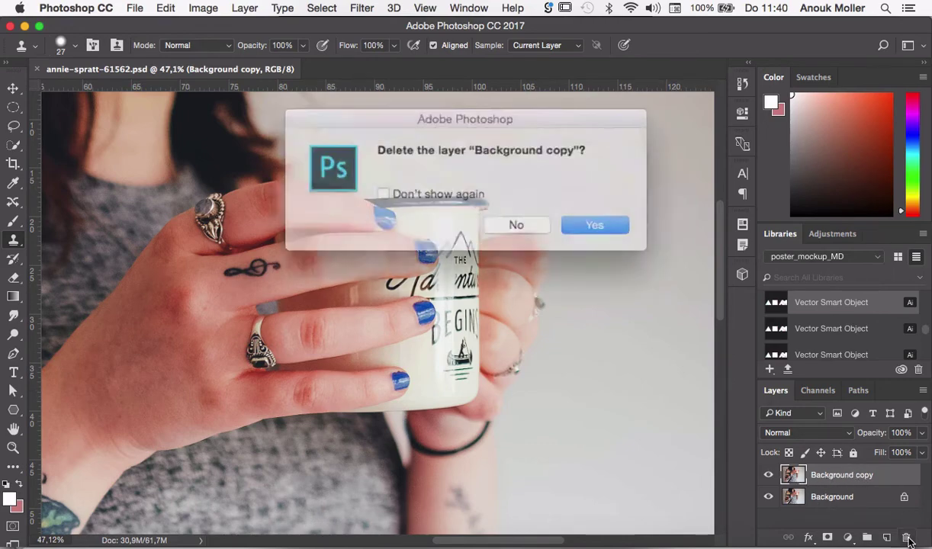
click(587, 220)
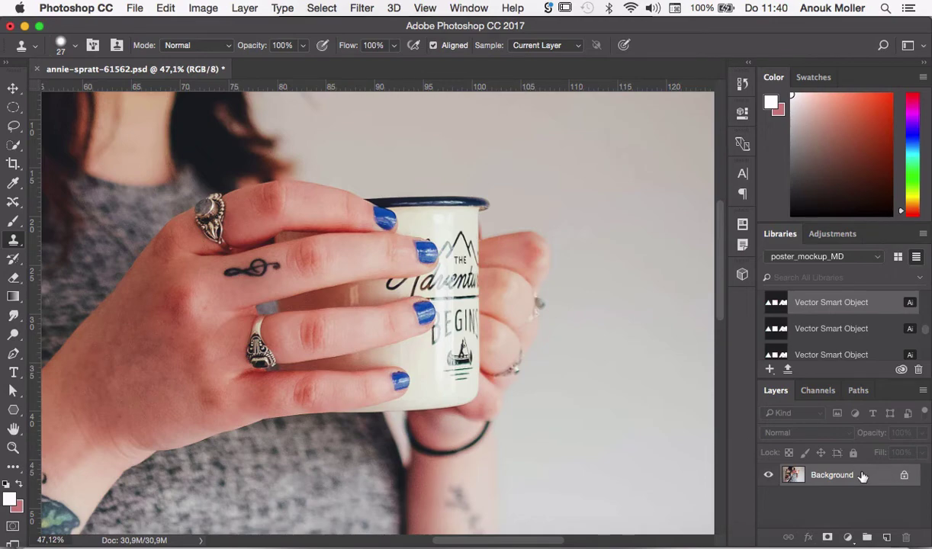
drag(861, 476, 888, 538)
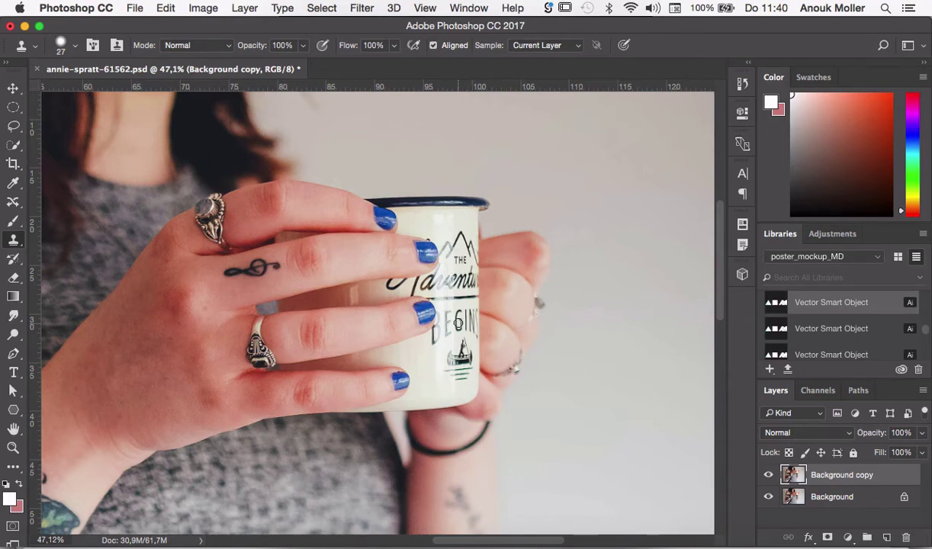
Step: Sample the clean enamel above the mug's mountain drawing with the Clone Stamp and try cloning it over the left slope
scroll(458, 323, up, 6)
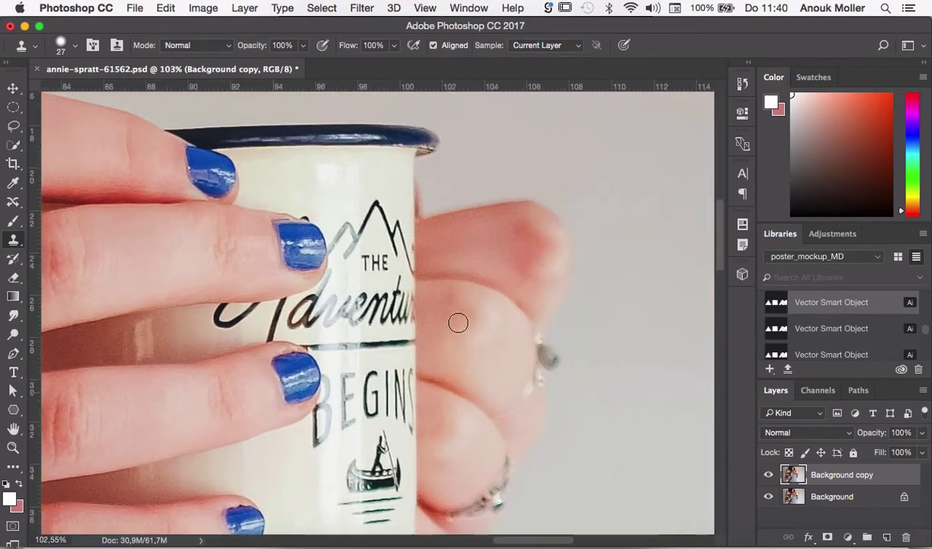
scroll(458, 323, left, 5)
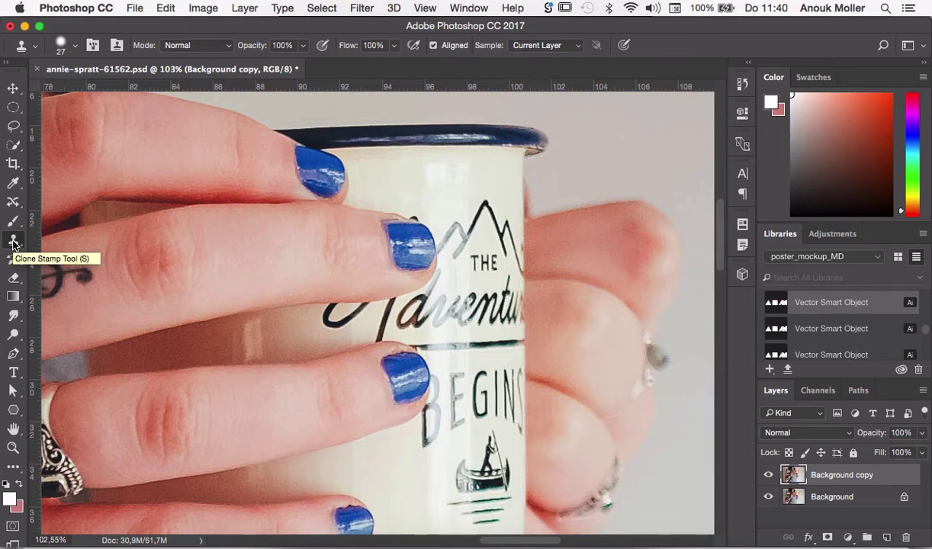
click(456, 224)
scroll(449, 450, down, 3)
scroll(448, 452, down, 2)
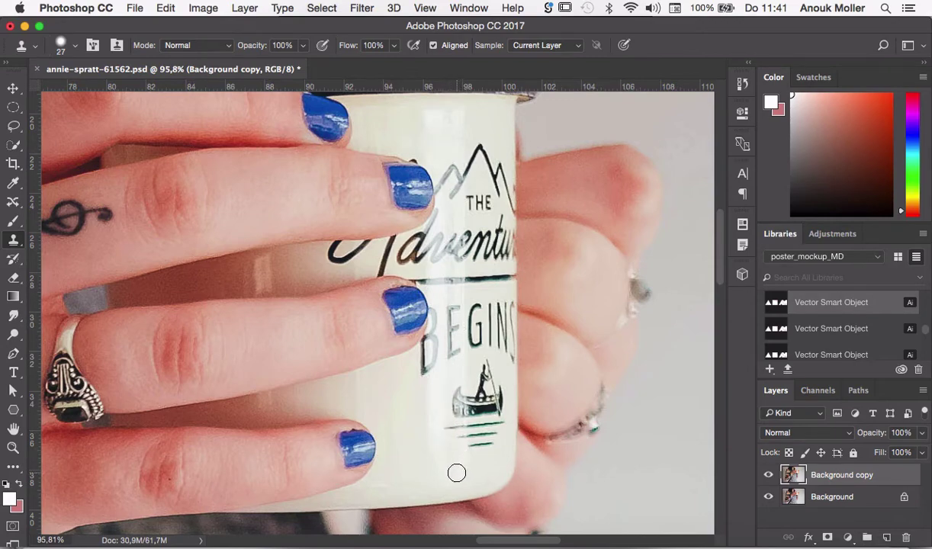
scroll(456, 472, up, 3)
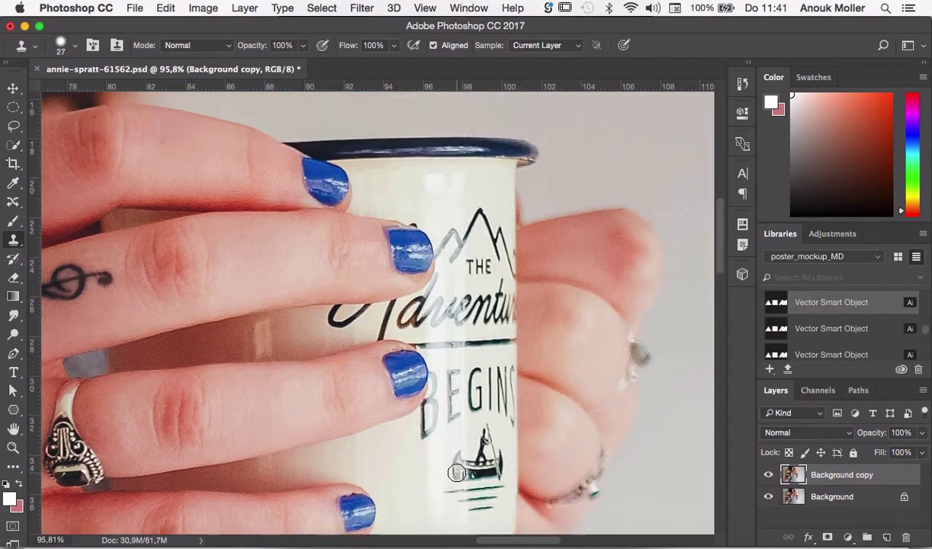
alt+click(451, 210)
mouse_move(452, 231)
mouse_down()
mouse_move(453, 263)
mouse_move(451, 211)
mouse_move(452, 258)
mouse_move(453, 210)
mouse_up()
Step: Enlarge the Clone Stamp brush to 172 px, test a stroke over the mug's logo, and undo that stroke
click(75, 50)
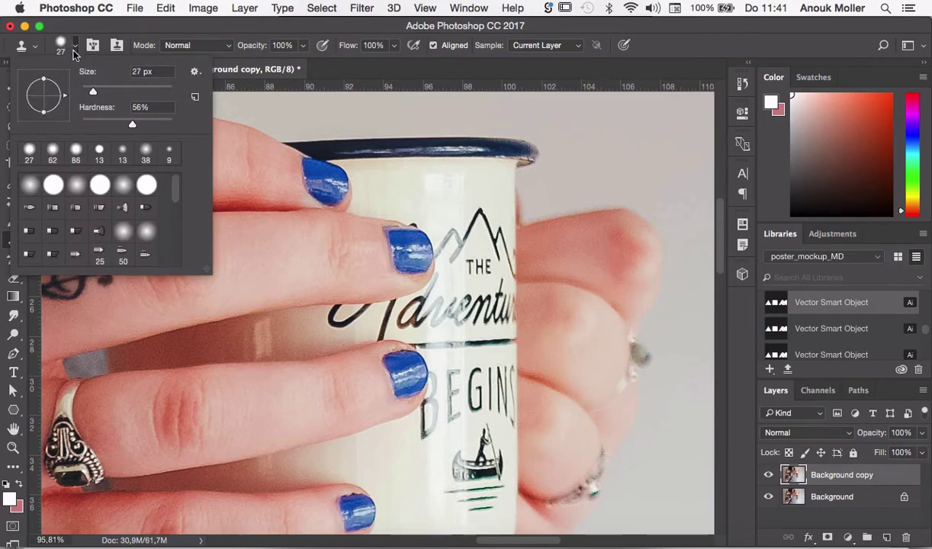
drag(93, 93, 116, 93)
mouse_move(494, 217)
mouse_down()
mouse_move(337, 275)
mouse_move(443, 208)
mouse_move(462, 244)
mouse_move(470, 240)
mouse_move(462, 371)
mouse_move(391, 271)
mouse_move(375, 358)
mouse_move(345, 262)
mouse_move(356, 270)
mouse_move(447, 233)
mouse_move(472, 238)
mouse_up()
key(super+z)
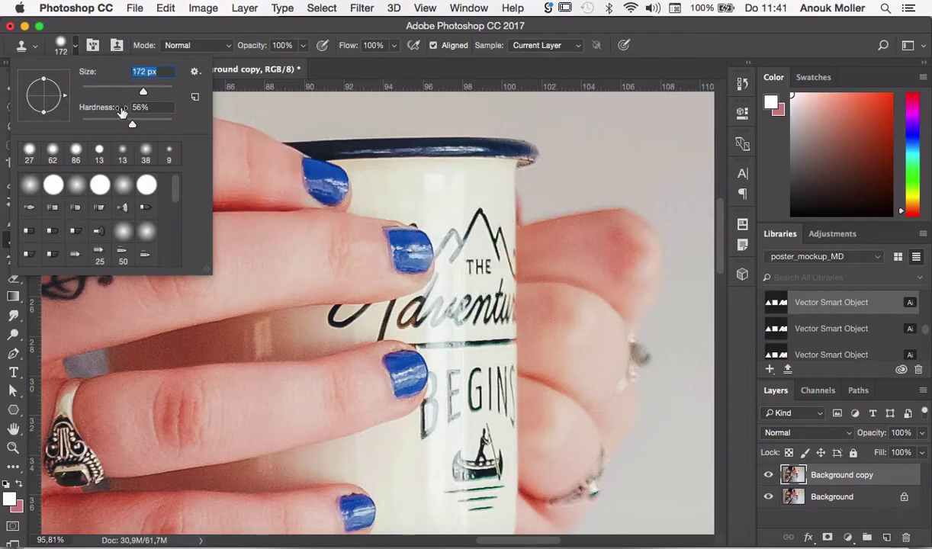
Step: Try different brush hardness settings up to 100% for a hard-edged clone stroke over the mountain drawing
click(131, 124)
drag(130, 126, 102, 125)
drag(103, 124, 180, 132)
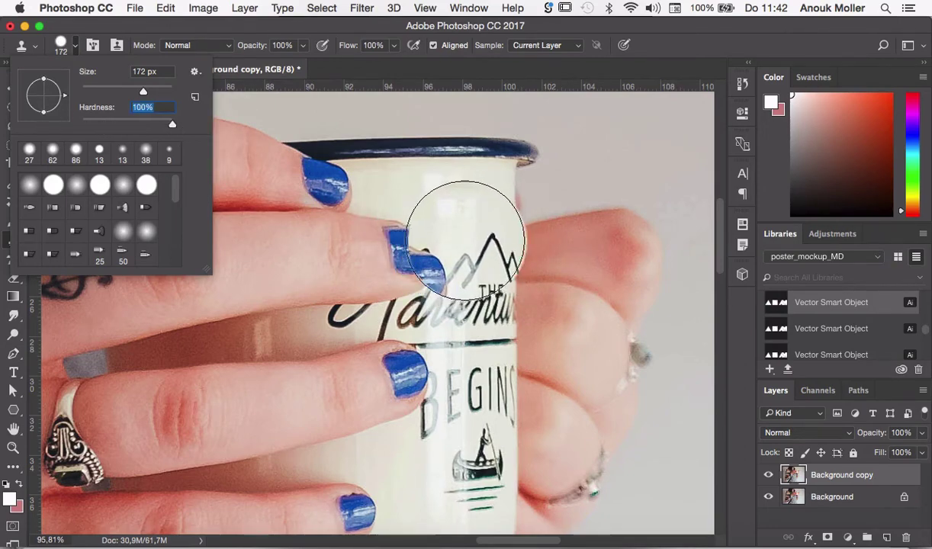
Step: Set the Clone Stamp brush to 60% hardness and a size of 31 px
drag(172, 130, 140, 130)
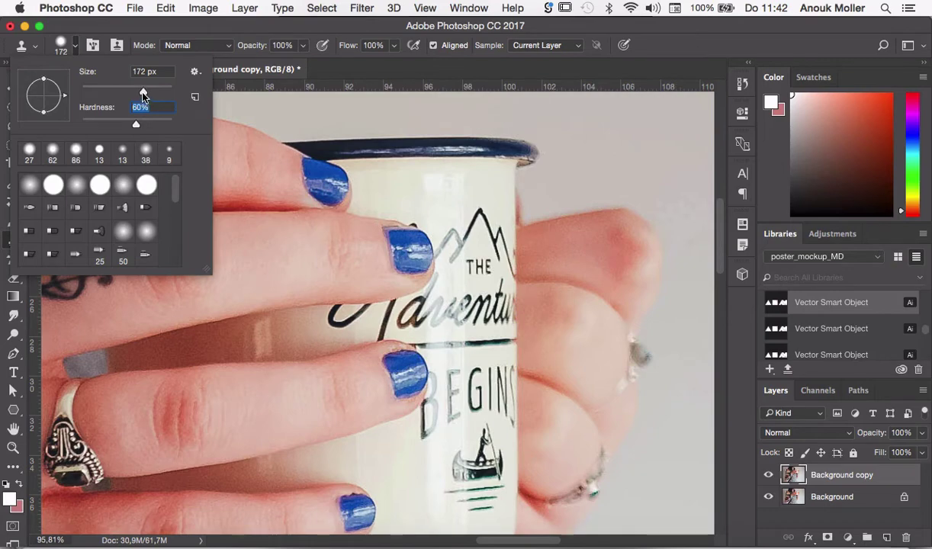
drag(142, 93, 96, 93)
drag(408, 221, 379, 210)
click(62, 43)
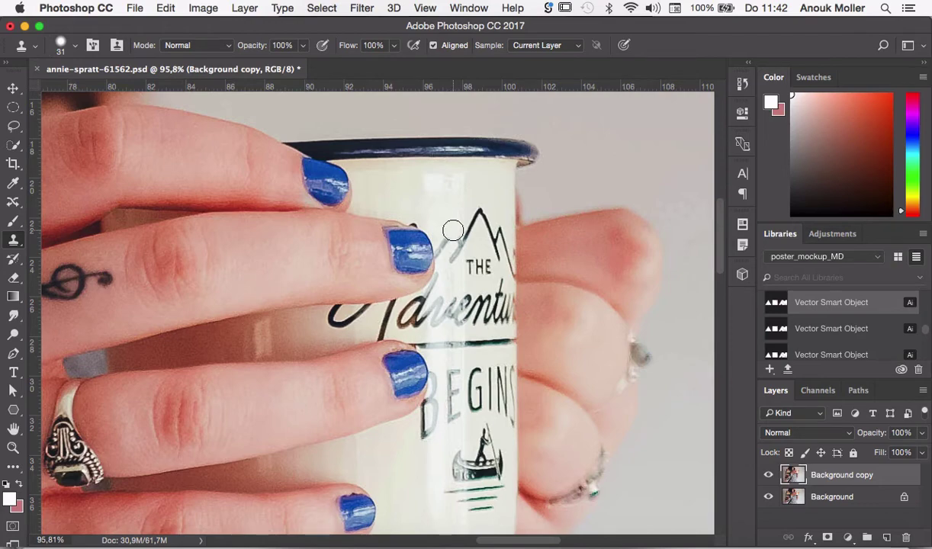
Step: Clone clean enamel over the left mountain slope and the middle letters of "Adventure" along the mug's highlight
mouse_move(453, 229)
mouse_down()
mouse_move(453, 258)
mouse_move(452, 221)
mouse_move(452, 283)
mouse_up()
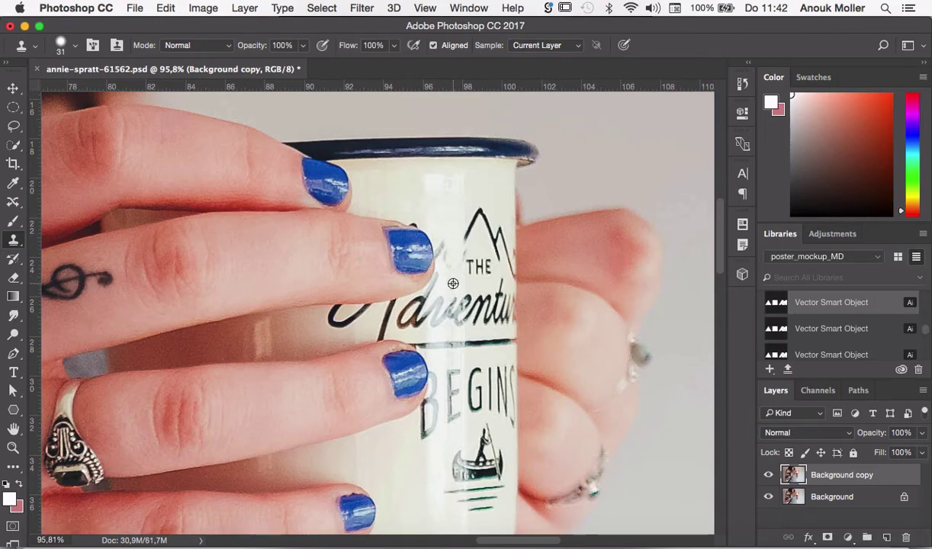
alt+click(453, 283)
drag(453, 320, 452, 328)
click(455, 322)
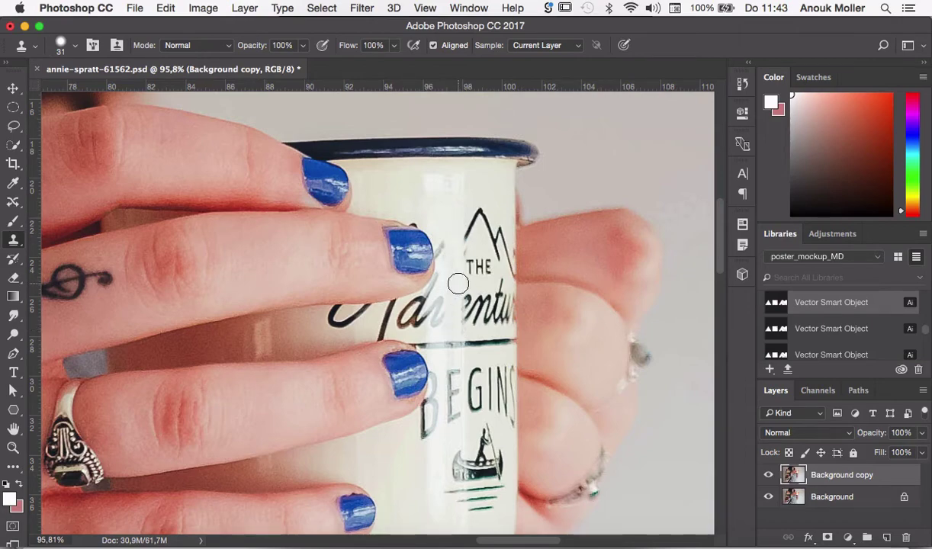
Step: Sample enamel just above the dividing line and clone away the line's middle section along the mug's highlight
alt+click(452, 331)
alt+click(452, 332)
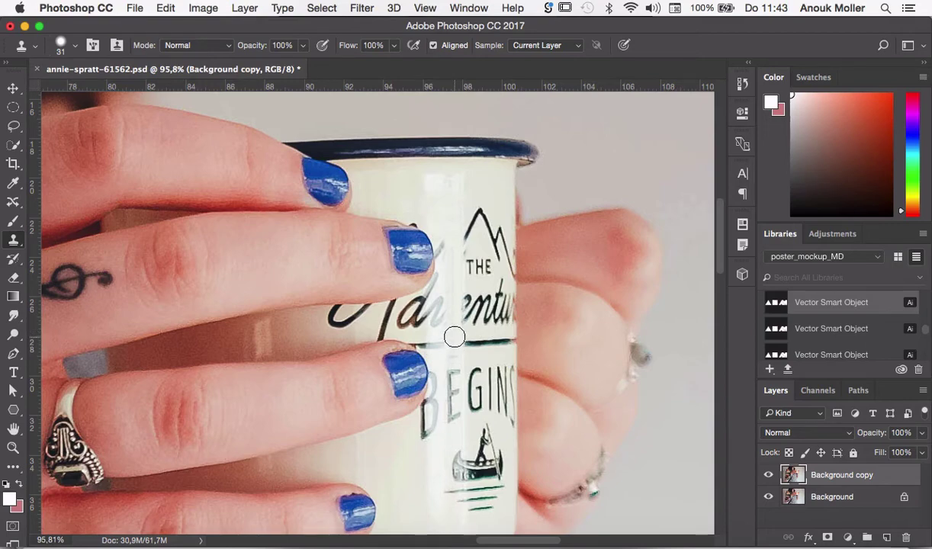
click(454, 341)
click(455, 354)
click(456, 384)
Step: Sample clean enamel below the dividing line and clone it over the "E" of "BEGINS"
alt+click(454, 359)
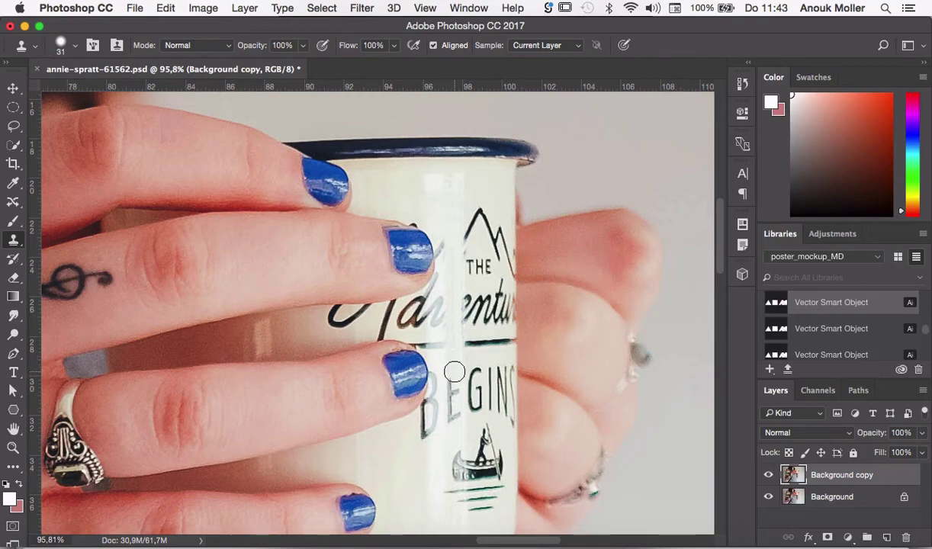
click(454, 373)
click(454, 386)
mouse_move(453, 386)
mouse_down()
mouse_move(455, 439)
mouse_move(455, 432)
mouse_up()
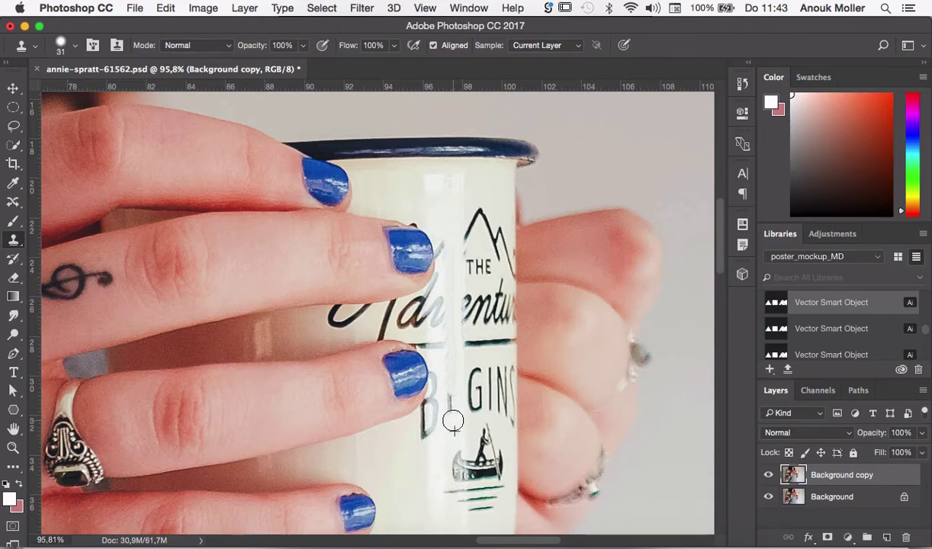
drag(452, 414, 451, 392)
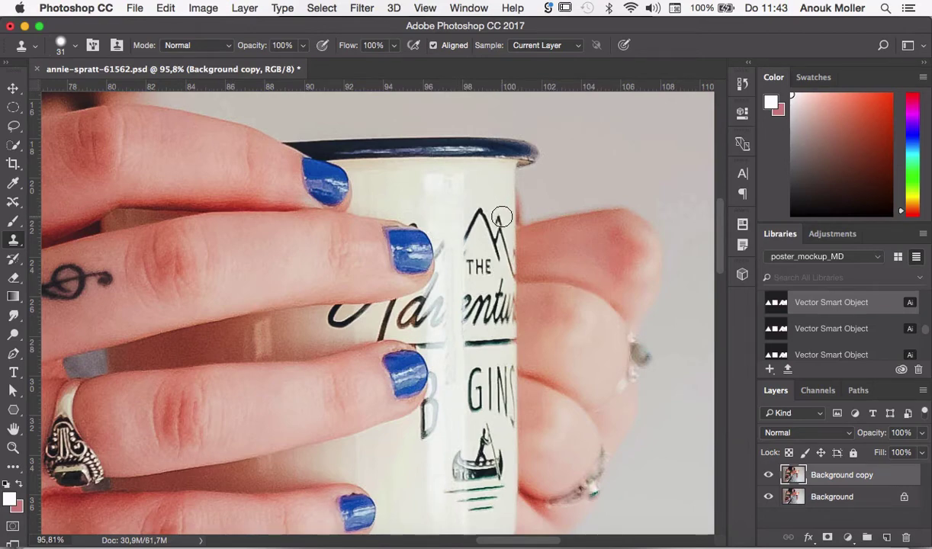
Step: Clone clean enamel over the right mountain peak and the last visible letters of "Adventure" near the mug's edge
alt+click(502, 215)
click(502, 230)
click(501, 241)
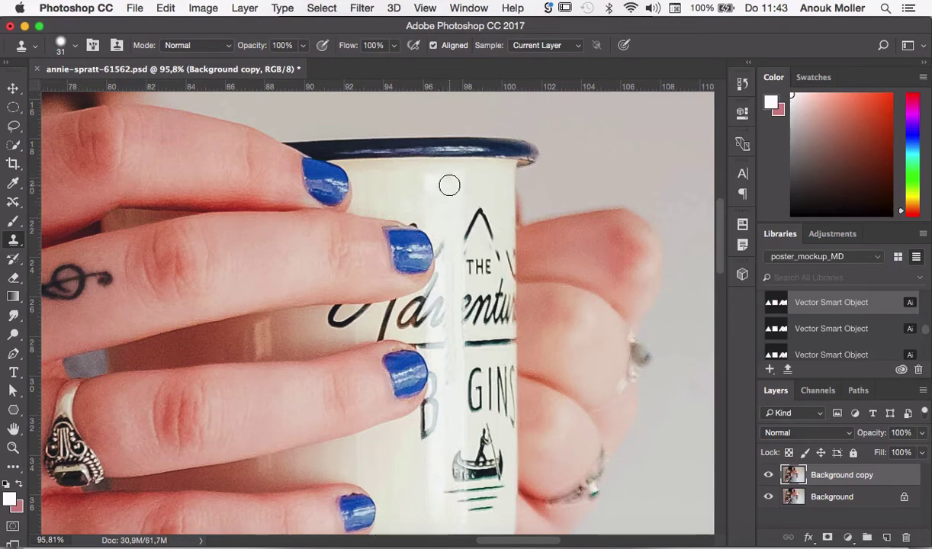
mouse_move(446, 266)
mouse_down()
mouse_move(457, 192)
mouse_move(488, 200)
mouse_move(479, 255)
mouse_move(505, 242)
mouse_move(500, 319)
mouse_up()
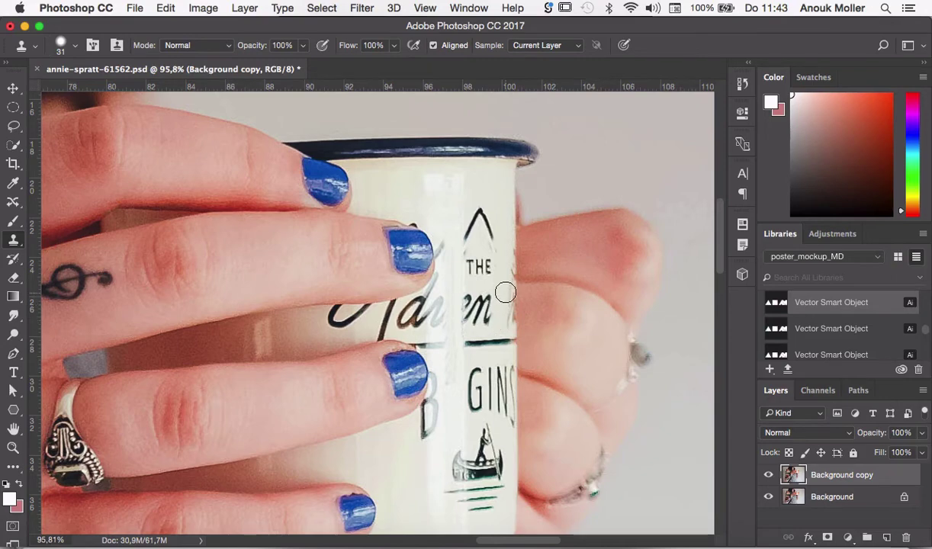
Step: Sample the enamel above the central mountain and clone it over the peak and slopes above "THE"
alt+click(480, 190)
click(480, 213)
click(480, 214)
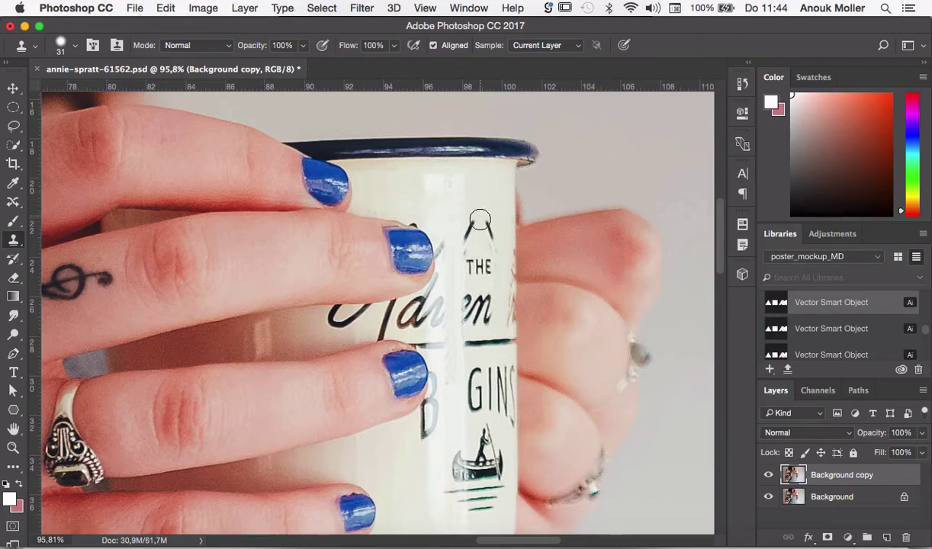
click(478, 226)
click(487, 226)
click(474, 226)
drag(473, 227, 476, 245)
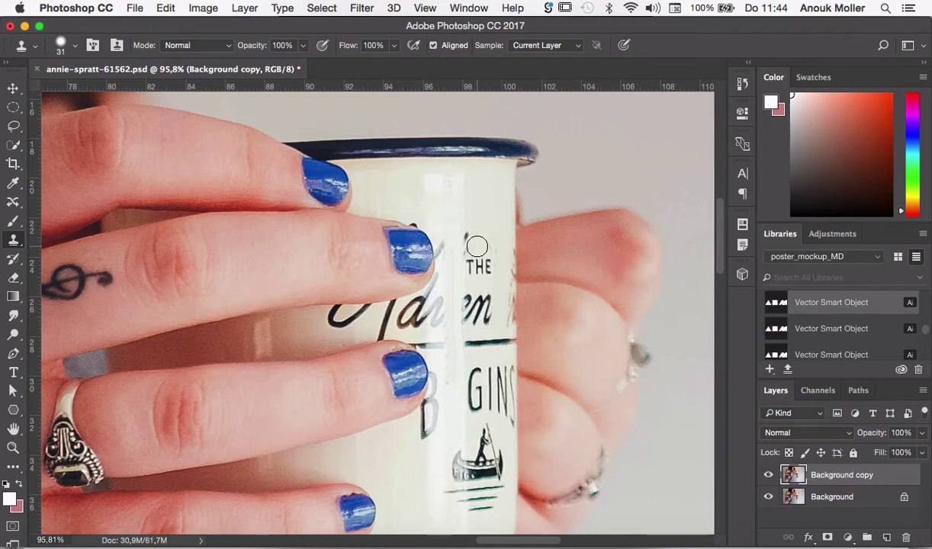
click(474, 261)
key(super+z)
drag(482, 239, 480, 237)
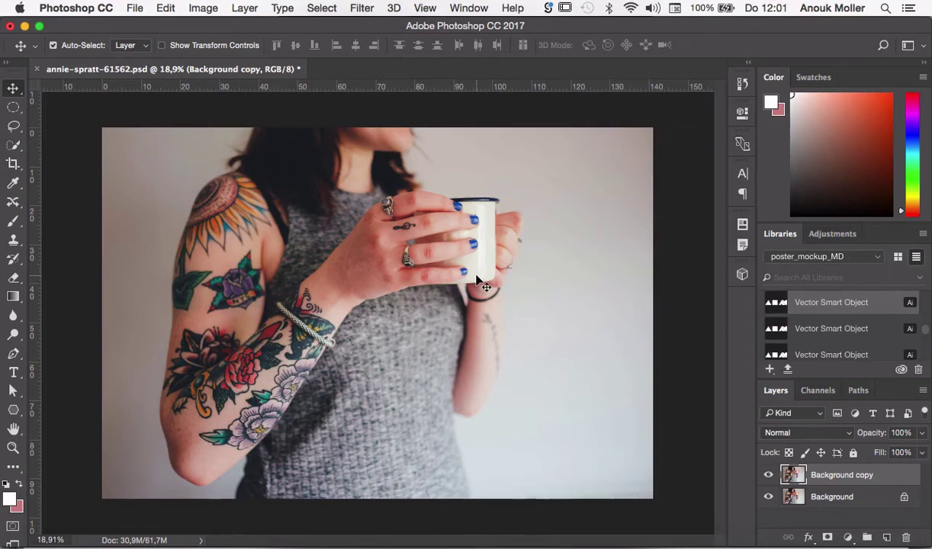
Step: Start a Pen tool path down the mug's outer edge beside the far hand, then across the enamel to the ring finger's underside
scroll(477, 279, up, 5)
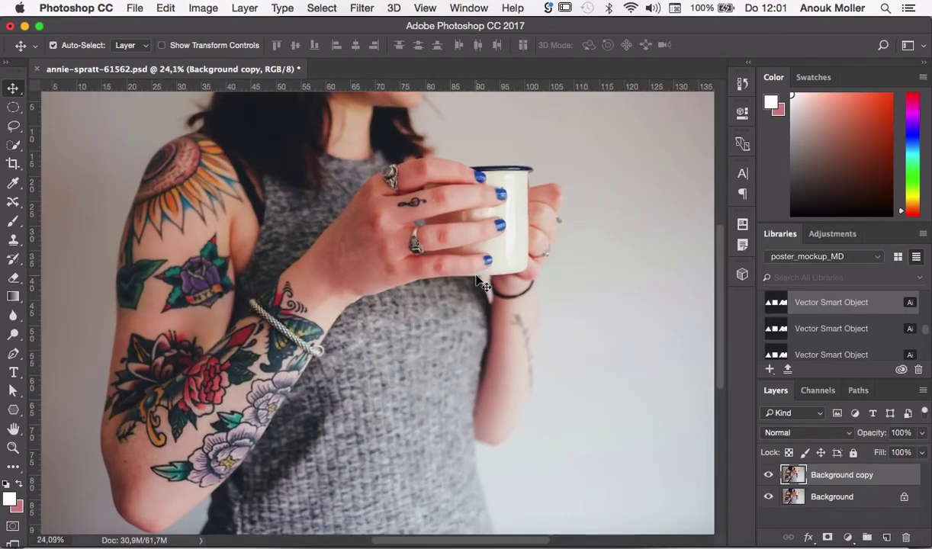
scroll(476, 280, up, 1)
scroll(476, 281, right, 2)
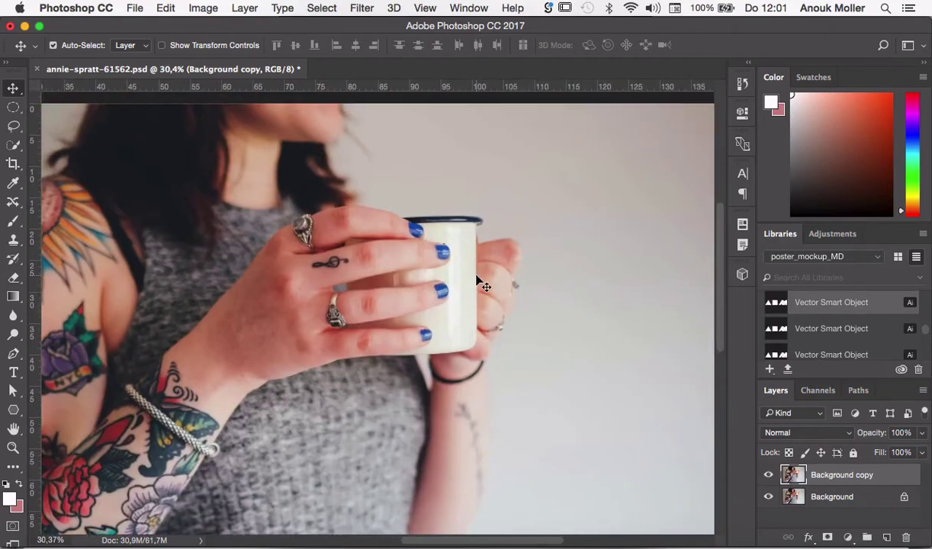
scroll(477, 281, up, 4)
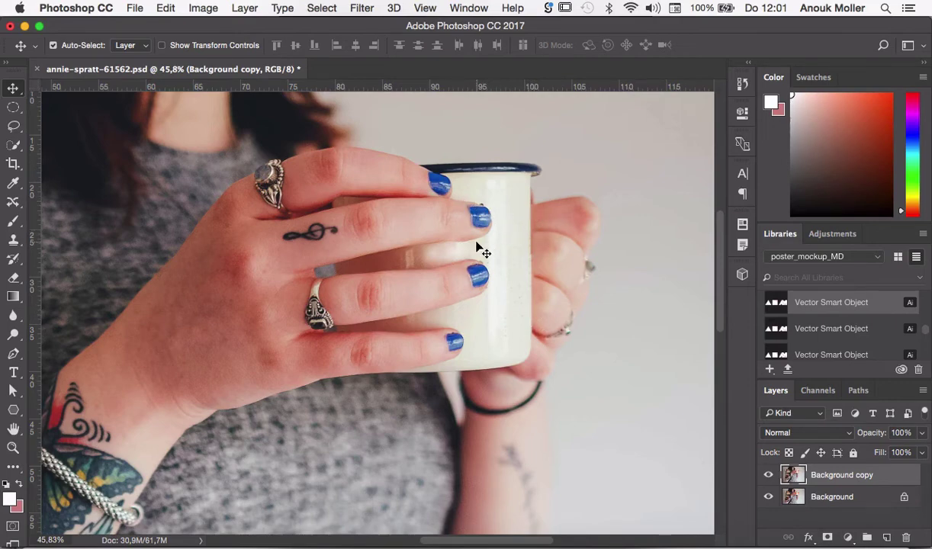
click(13, 354)
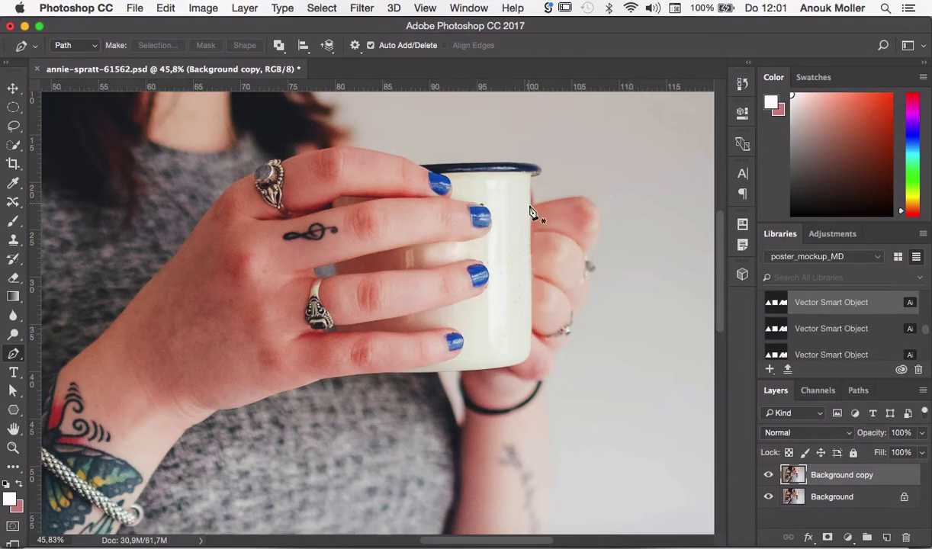
key(super+plus)
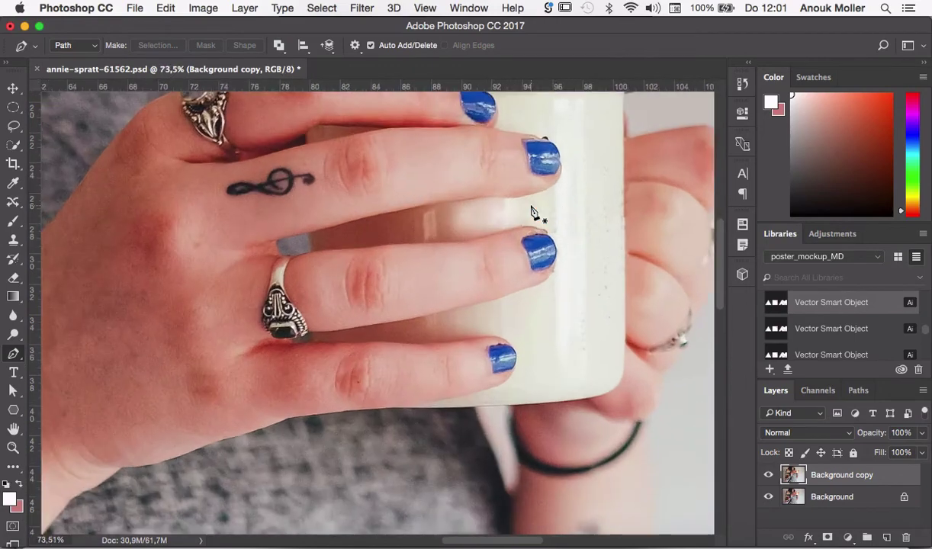
scroll(531, 212, right, 5)
scroll(531, 212, up, 3)
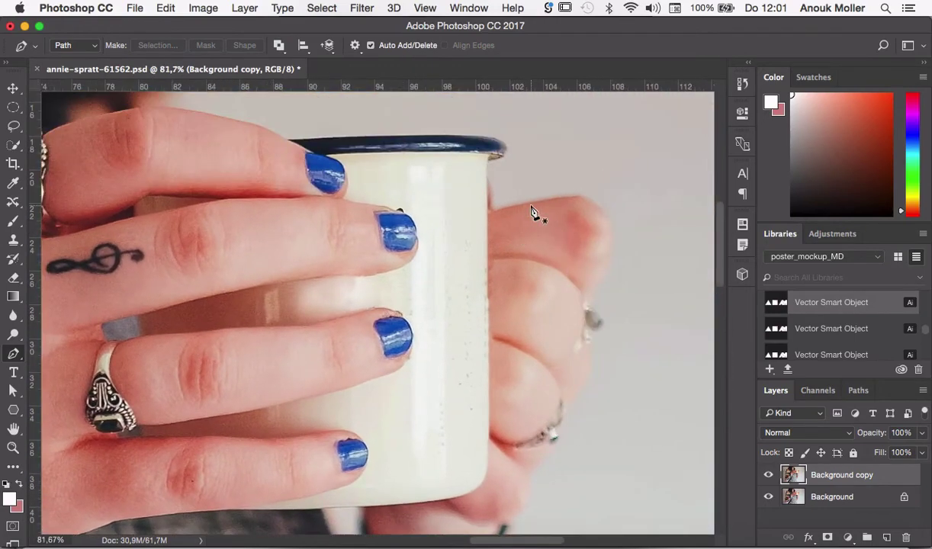
click(487, 212)
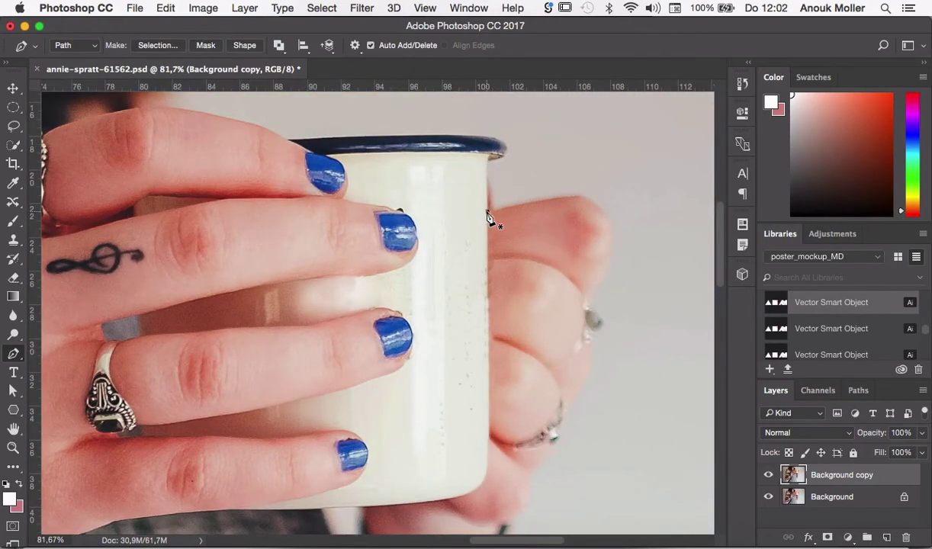
click(489, 298)
click(489, 380)
click(382, 416)
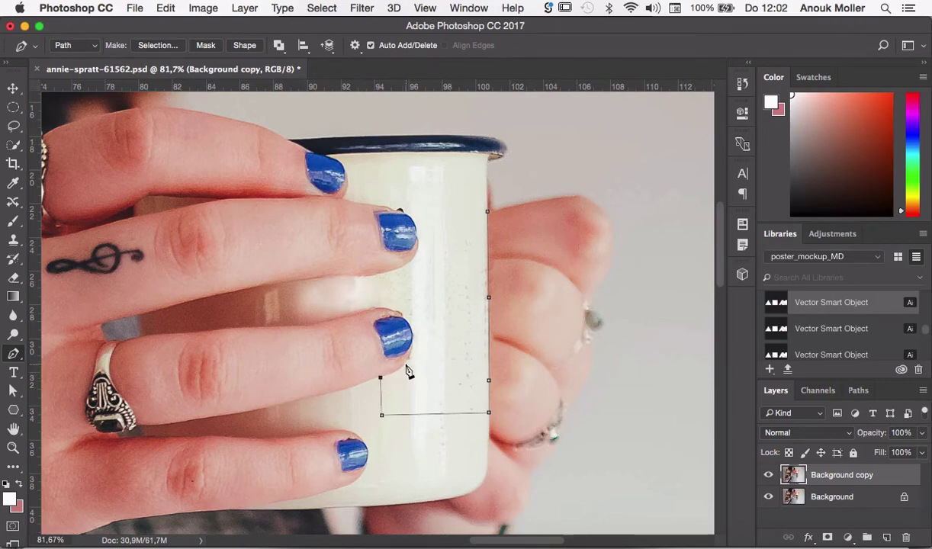
Step: Continue the path in curved segments around the ring fingertip and nail, ending on the finger's upper edge
key(super+plus)
key(super+plus)
scroll(407, 364, down, 3)
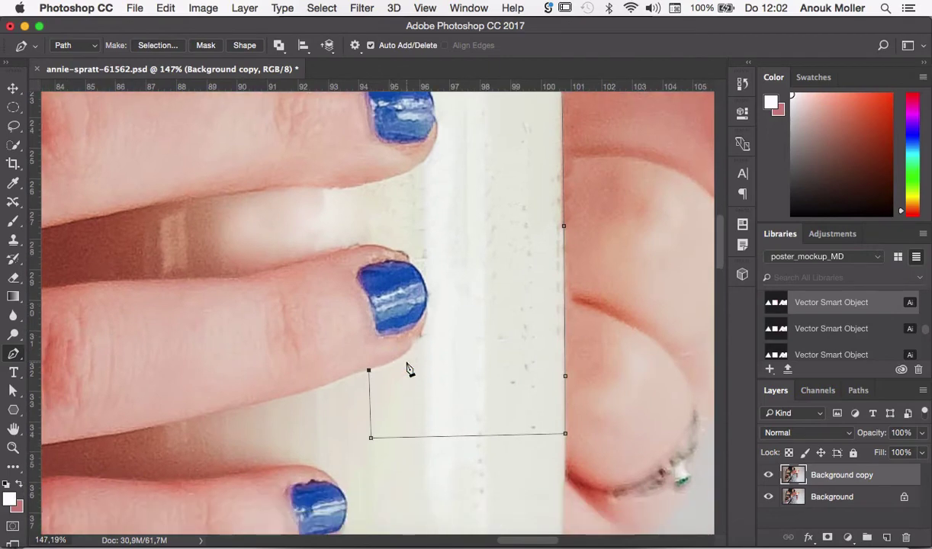
scroll(407, 362, up, 2)
key(super+plus)
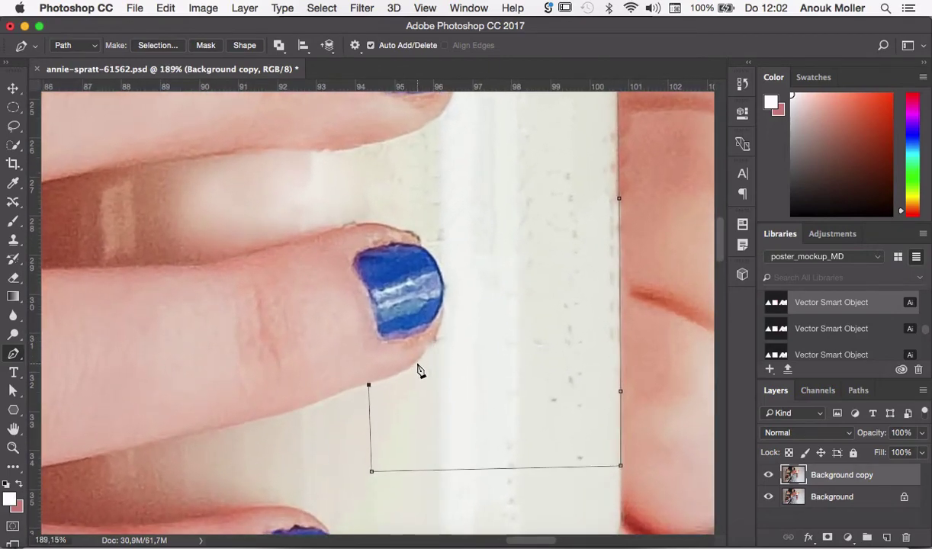
drag(417, 364, 427, 357)
drag(445, 320, 444, 309)
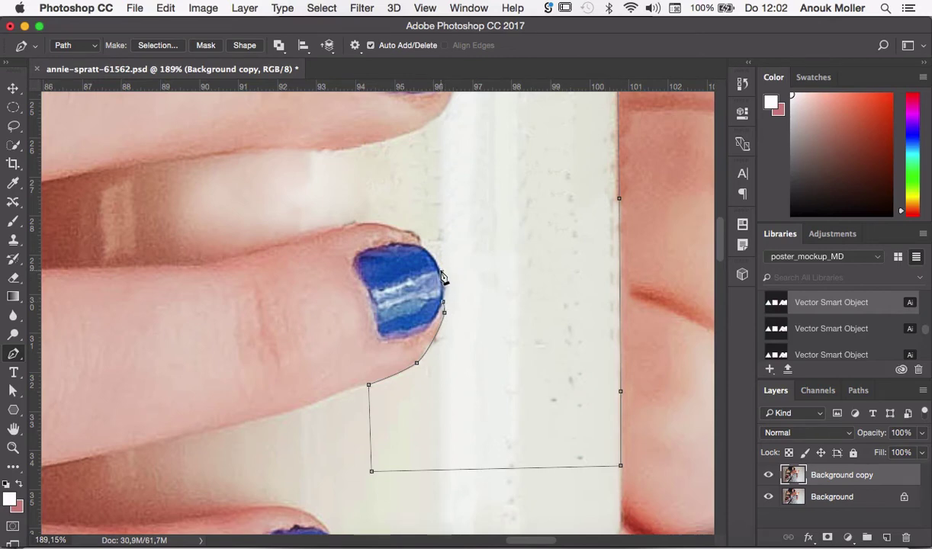
drag(442, 277, 436, 257)
click(420, 244)
drag(382, 225, 373, 223)
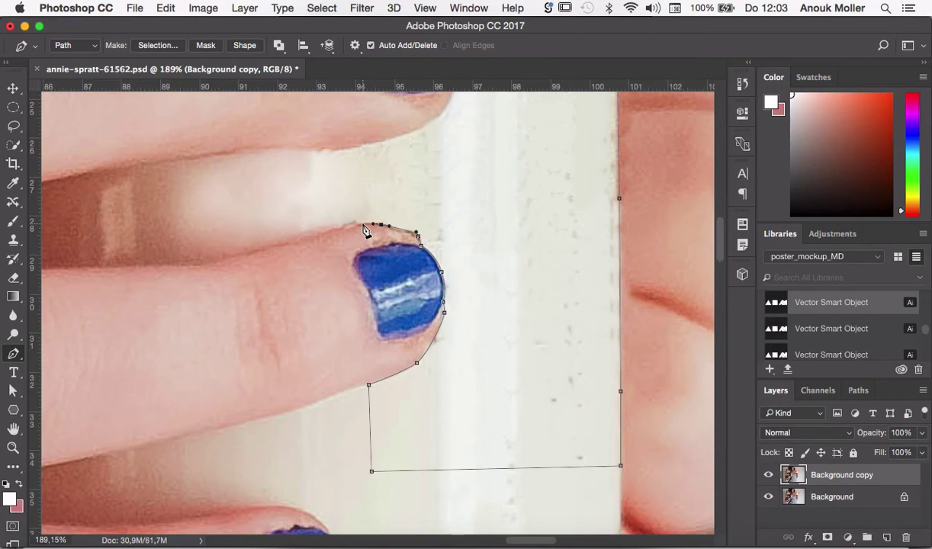
click(363, 225)
Step: Extend the path across the gap to the middle finger's underside and curve it around that fingertip
click(361, 147)
scroll(414, 146, up, 4)
drag(402, 285, 413, 276)
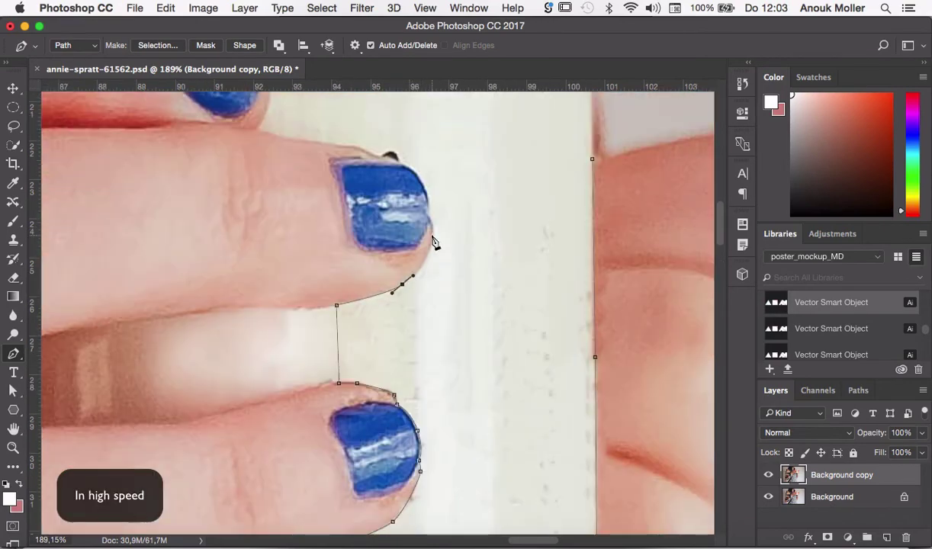
drag(432, 235, 387, 166)
alt+click(432, 236)
click(431, 220)
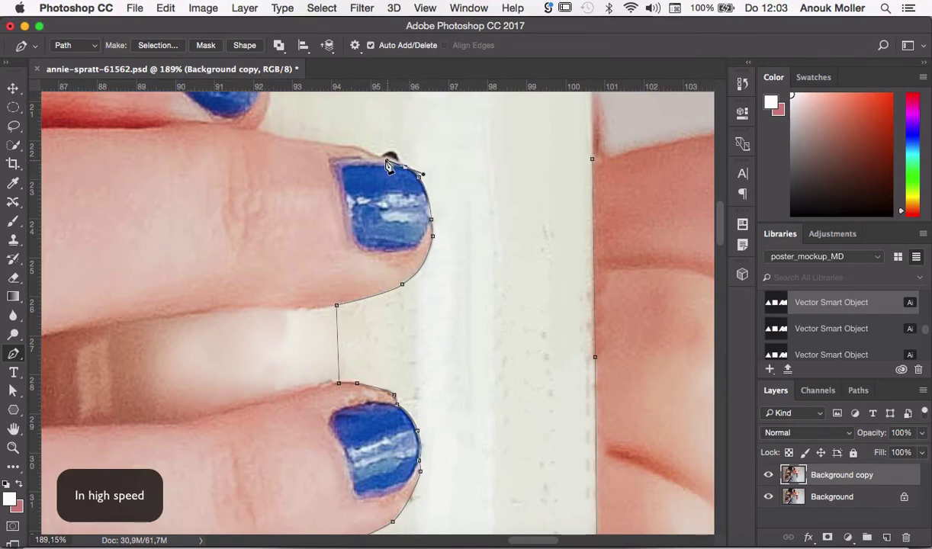
Step: Trace the middle finger's upper edge to the index fingertip and bring the path straight across the enamel to its starting edge
click(358, 147)
click(285, 137)
click(255, 130)
scroll(255, 131, up, 5)
click(254, 130)
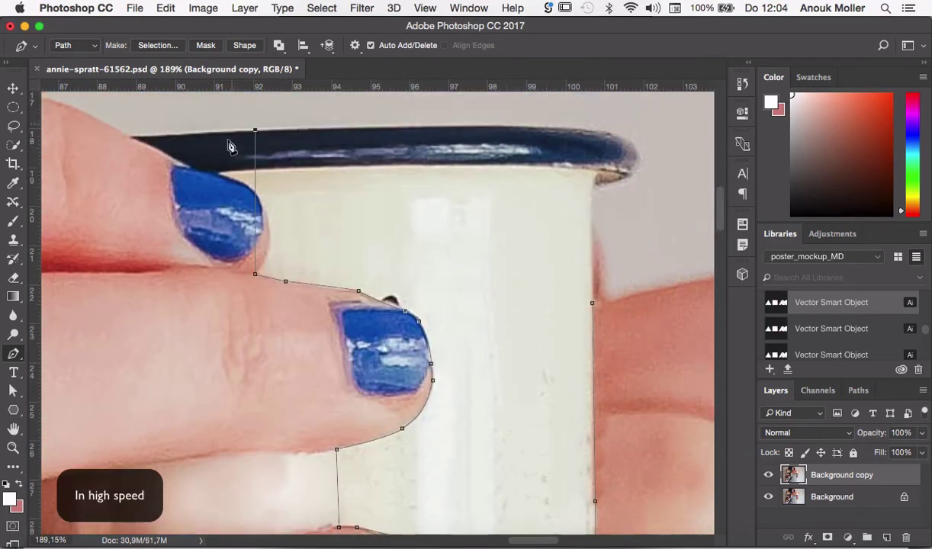
key(super+z)
click(590, 273)
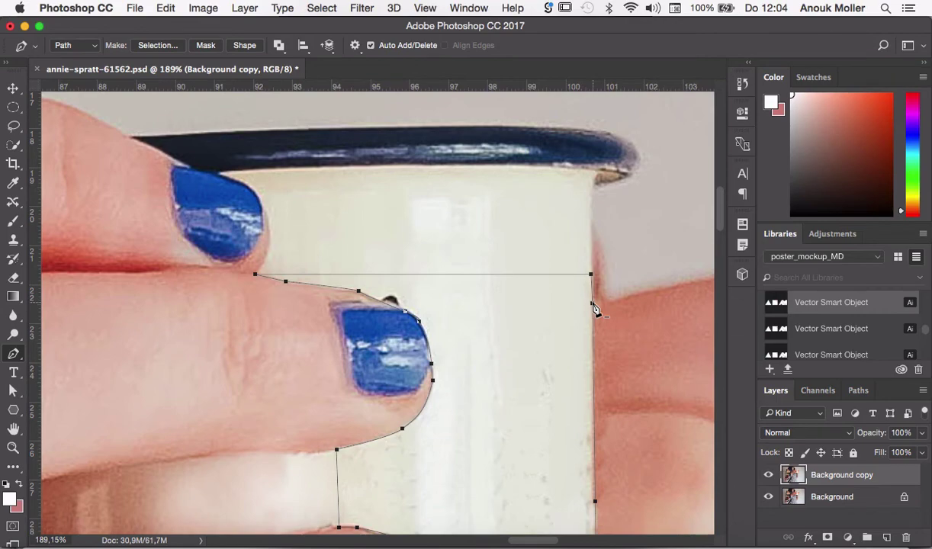
Step: Load the closed work path around the mug's enamel area as a selection
scroll(515, 318, down, 5)
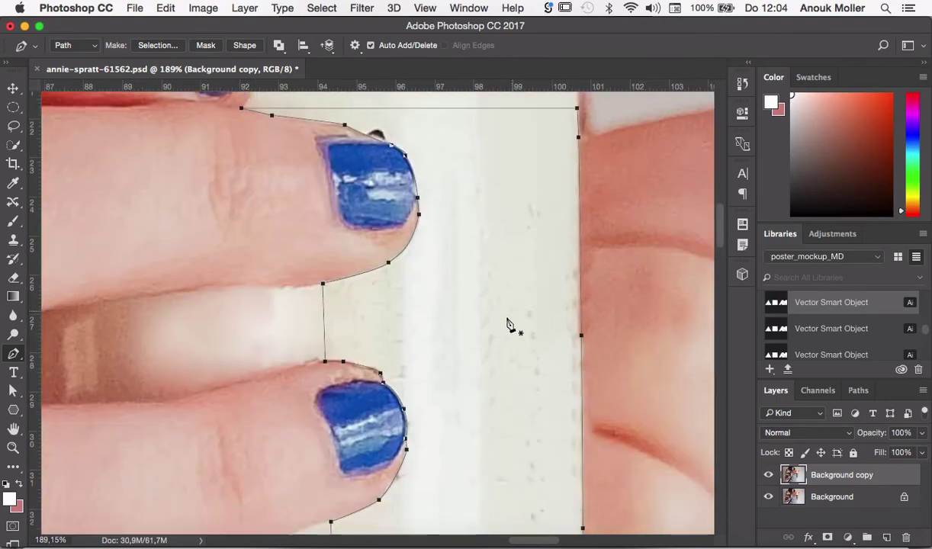
key(super+minus)
scroll(508, 325, down, 4)
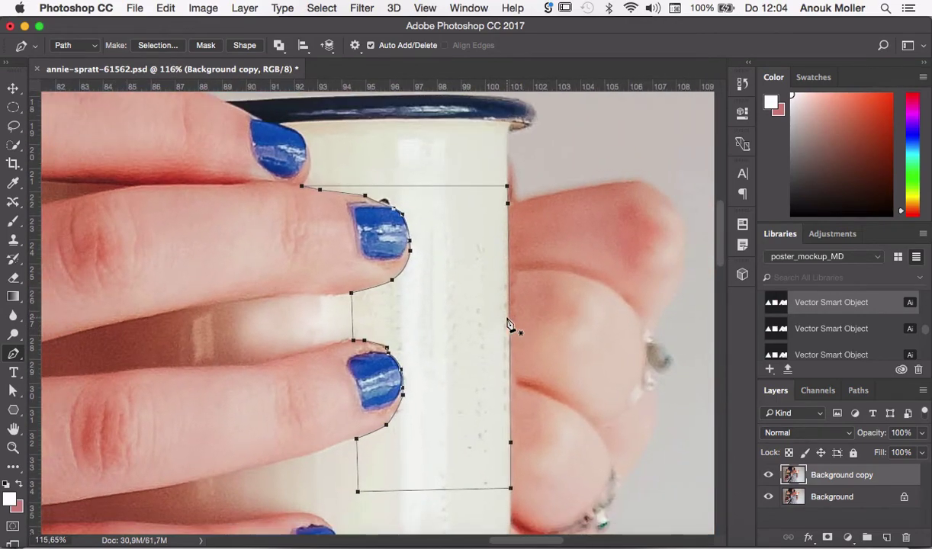
scroll(508, 325, down, 4)
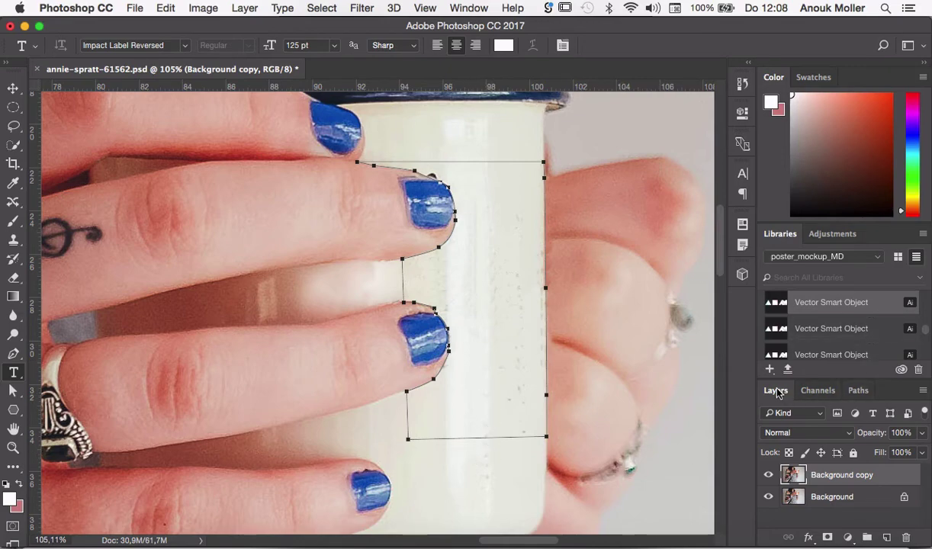
click(859, 390)
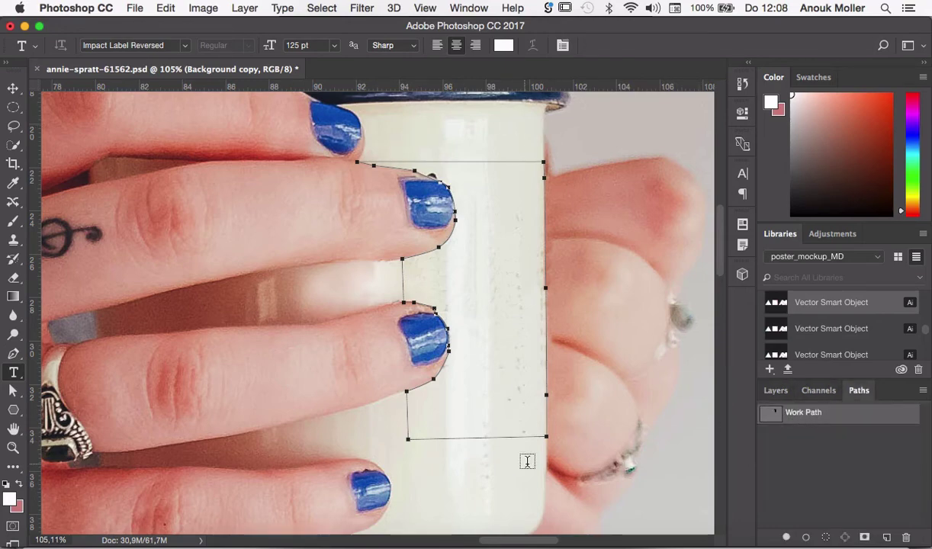
click(827, 537)
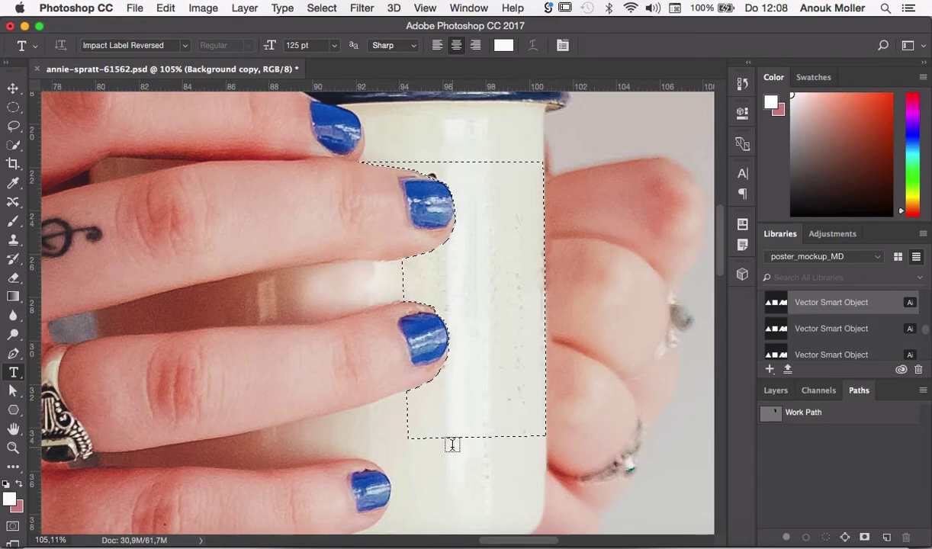
Step: Add an empty layer above Background copy and keep fdfcfc as the foreground colour
click(776, 390)
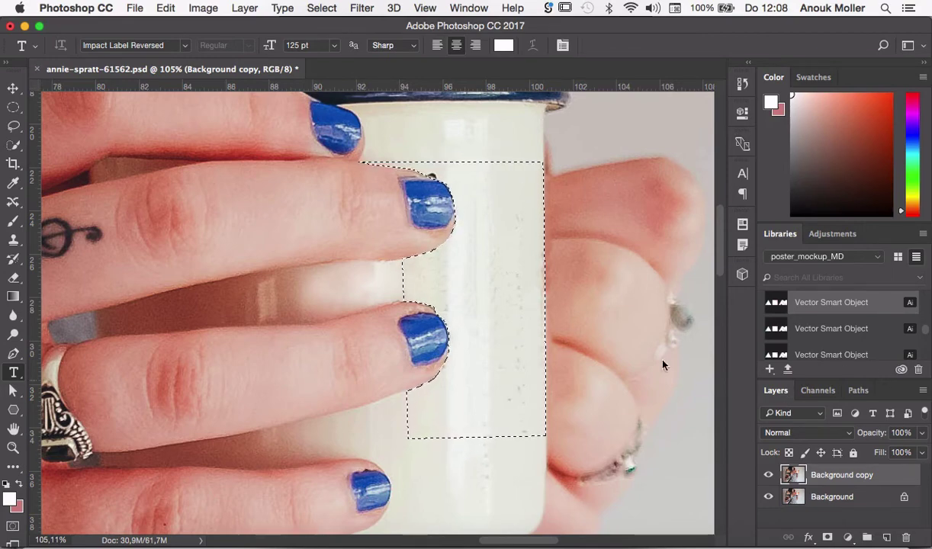
click(887, 538)
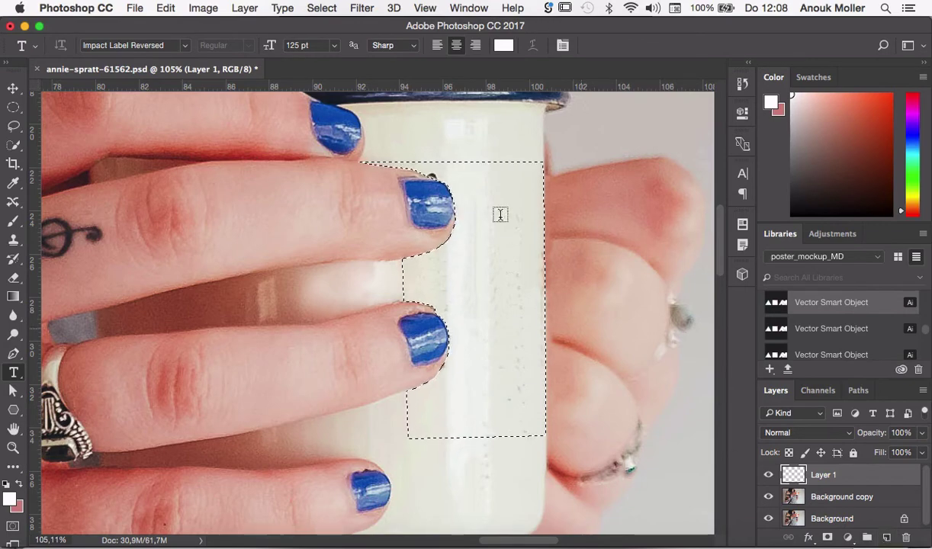
click(10, 499)
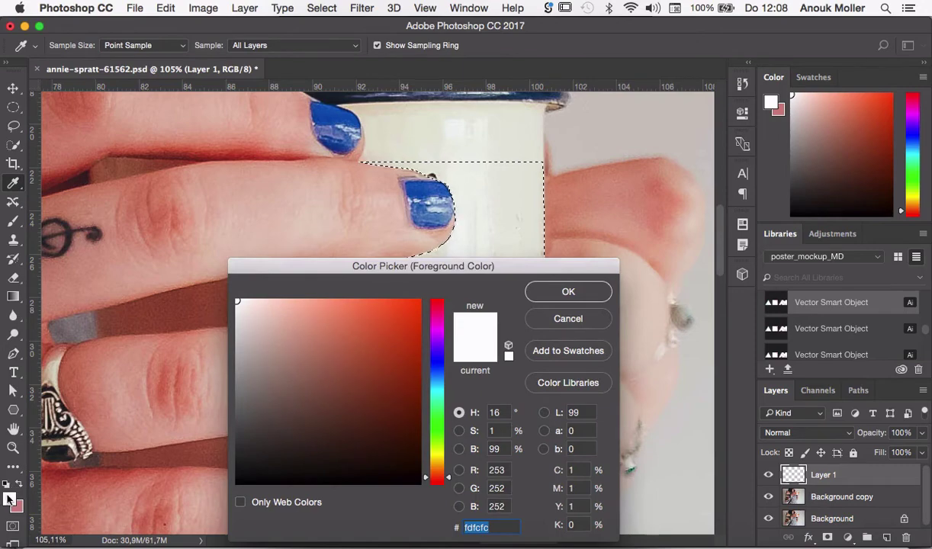
click(568, 292)
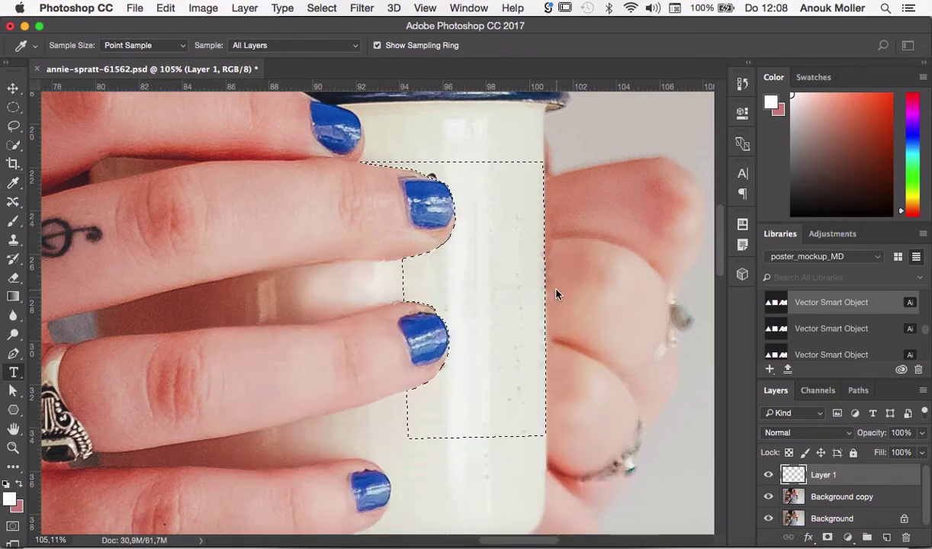
key(t)
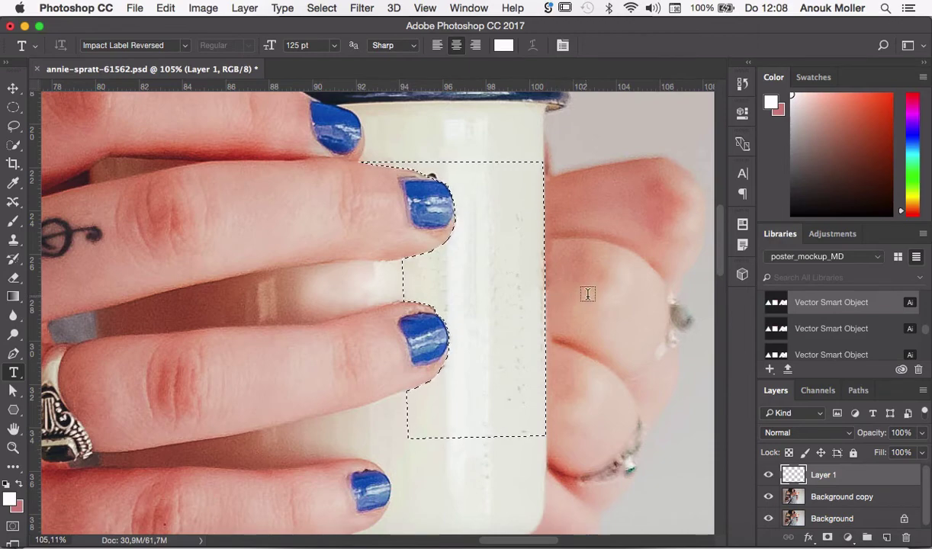
right_click(900, 474)
scroll(729, 503, down, 5)
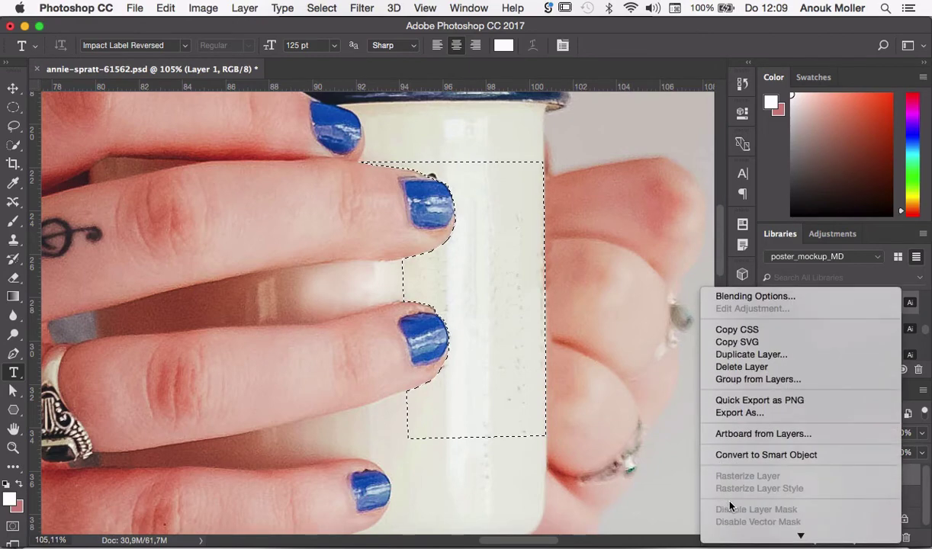
click(160, 25)
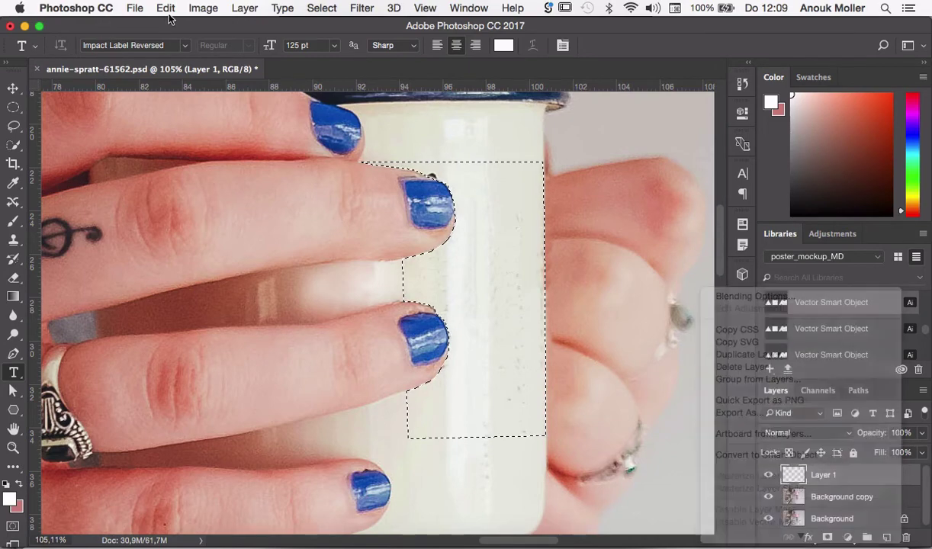
Step: Fill the selection on the new layer with the foreground colour, Normal mode, 100% opacity, and deselect it
click(165, 8)
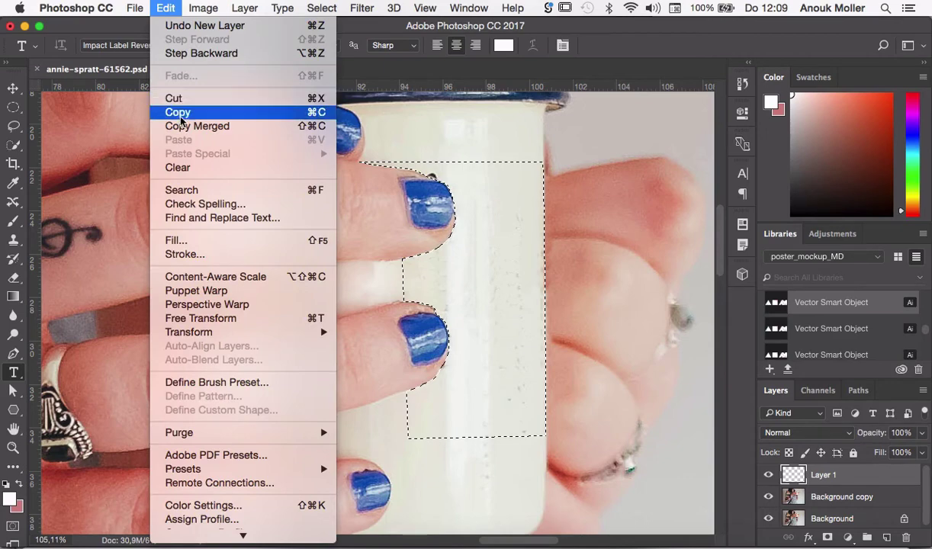
click(191, 242)
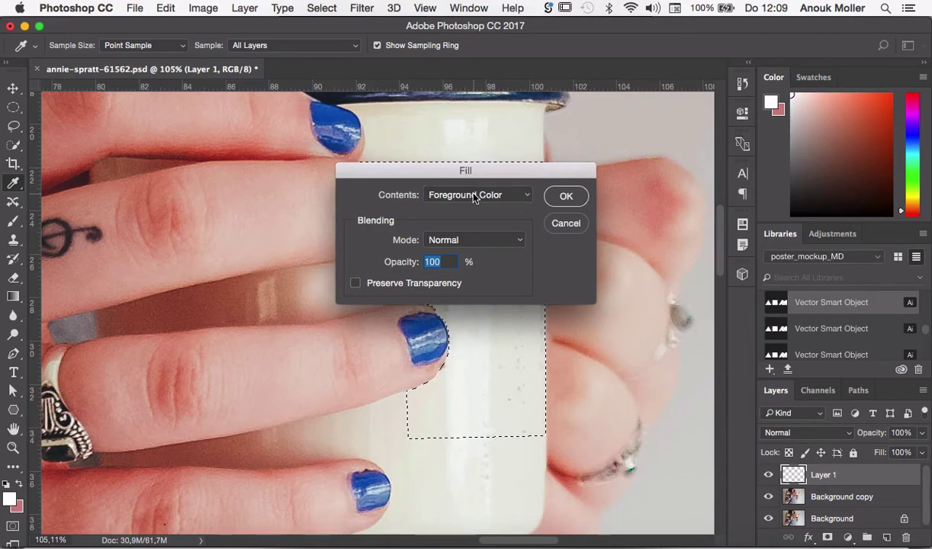
click(509, 196)
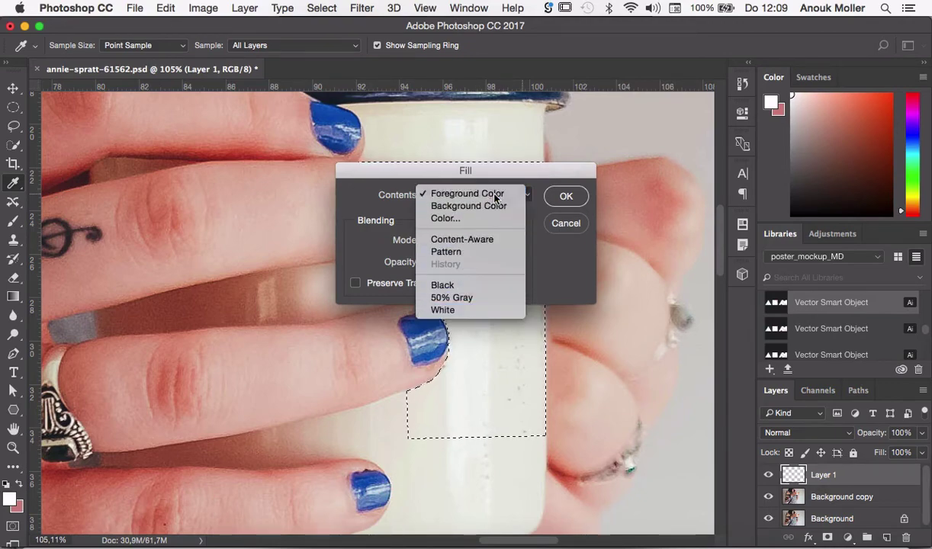
click(494, 195)
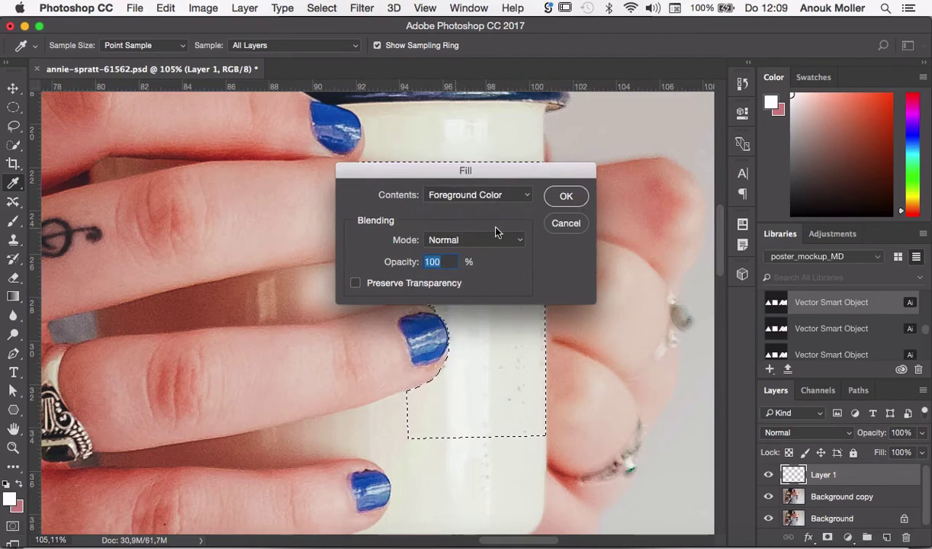
click(566, 196)
key(t)
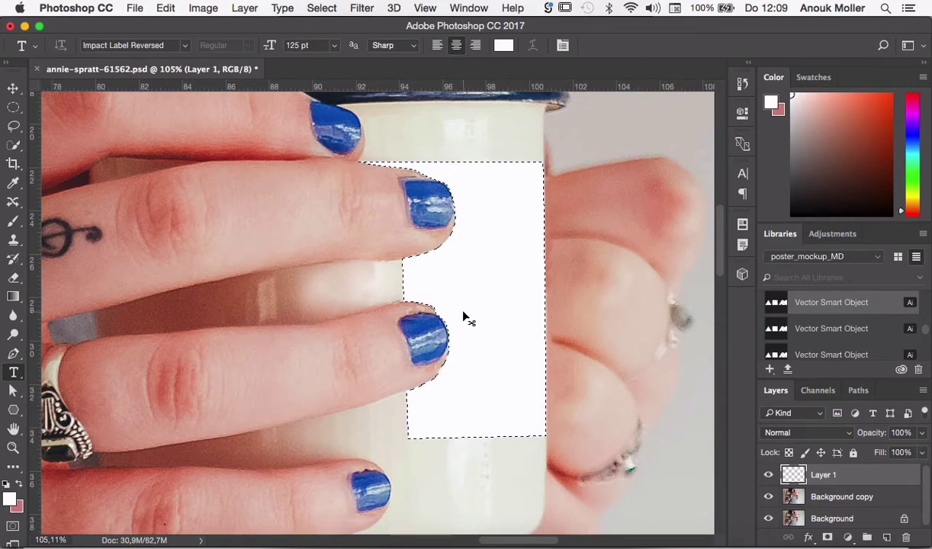
key(super+d)
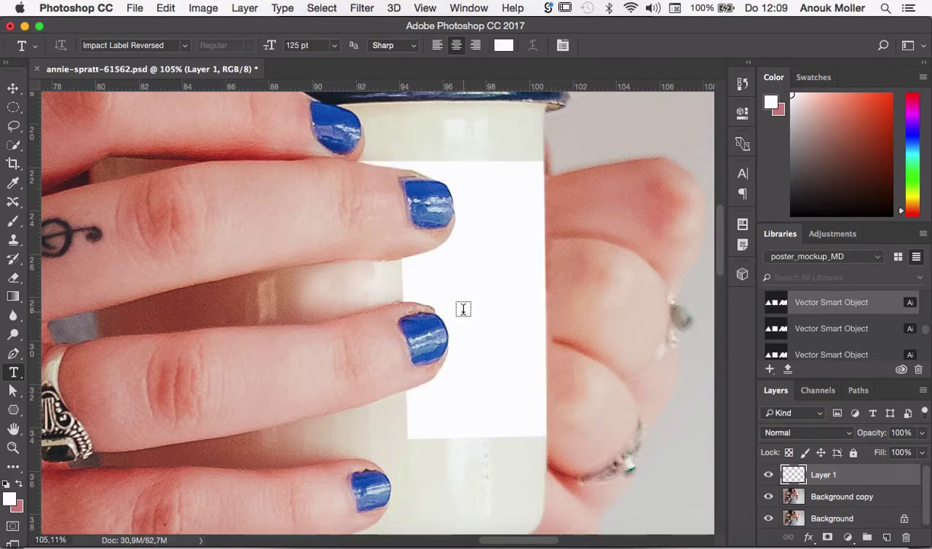
key(v)
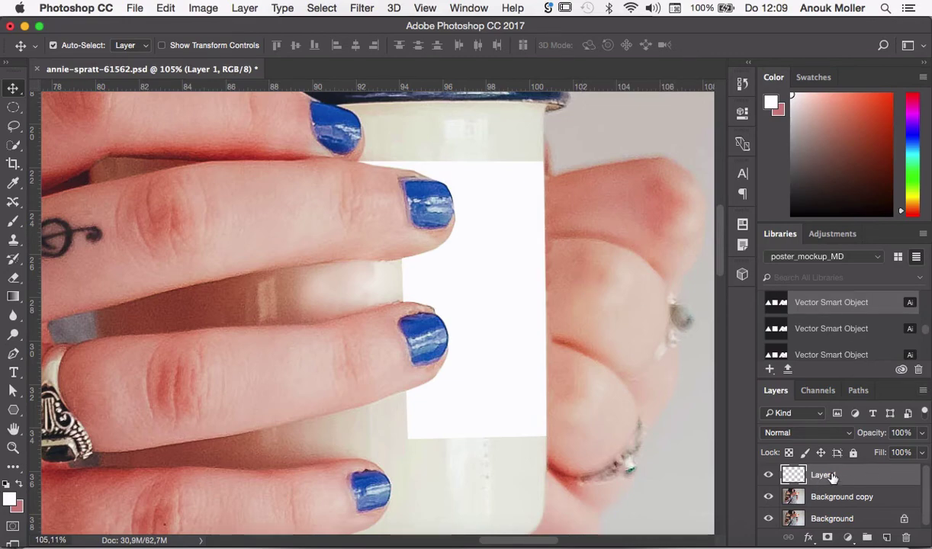
Step: Change the blend mode of the filled enamel shape on Layer 1 to Linear Burn
click(849, 433)
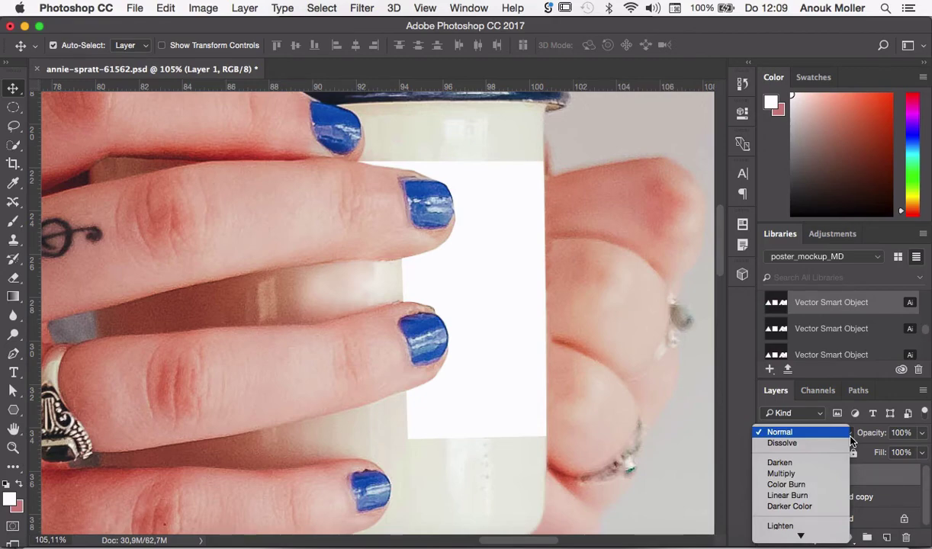
click(814, 497)
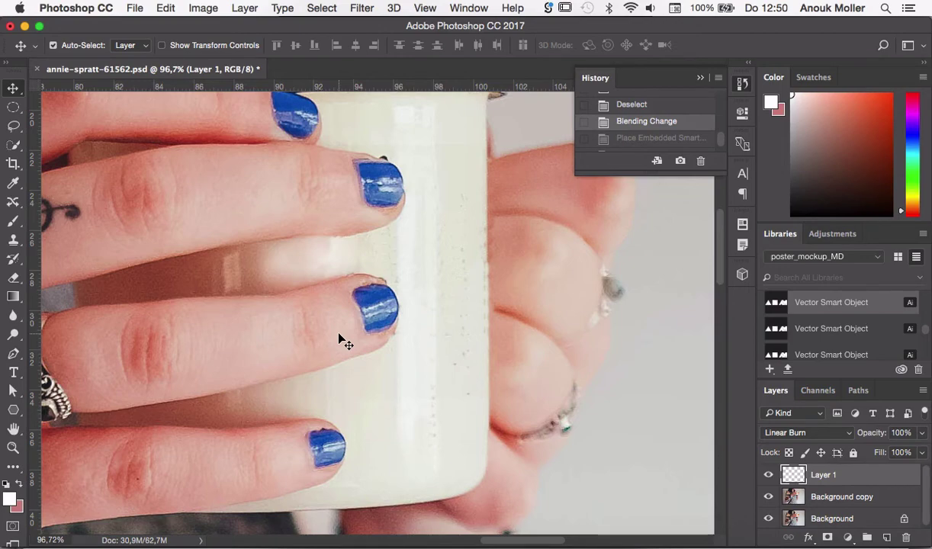
Step: Place the JavaLove Logo_Colour.eps file as an embedded object above Layer 1
click(134, 8)
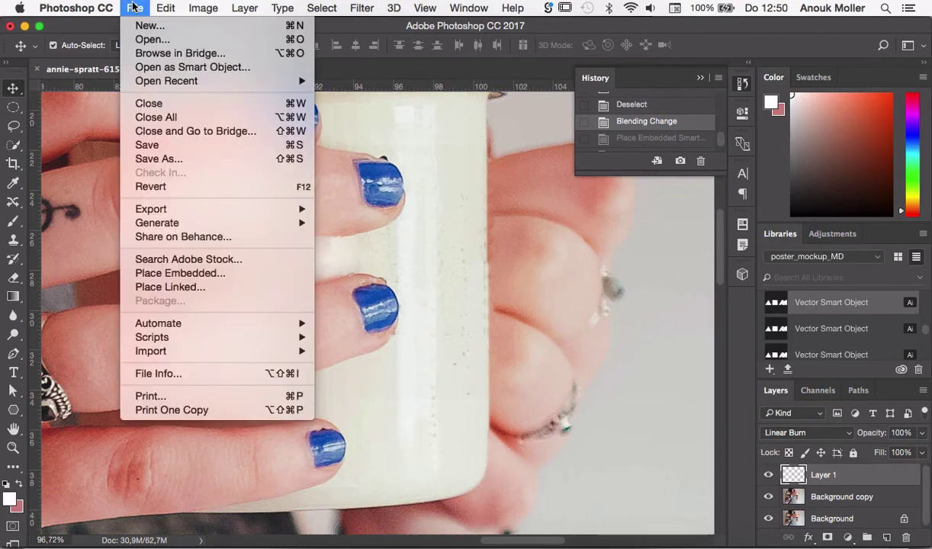
click(177, 272)
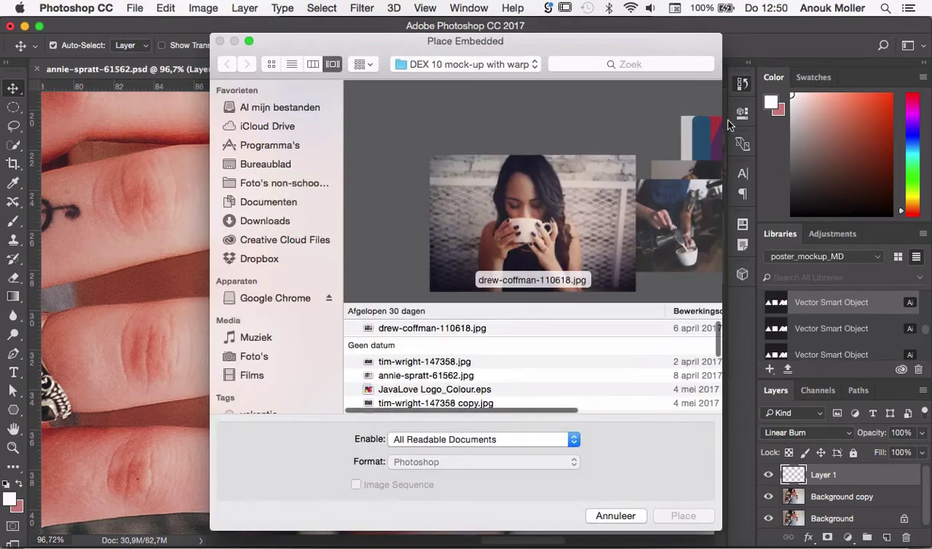
click(703, 128)
click(690, 517)
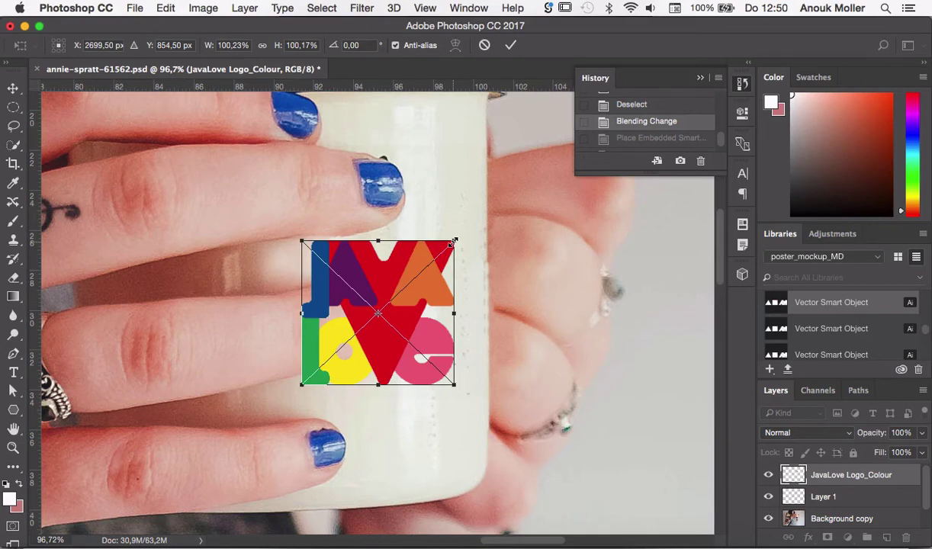
Step: Scale the placed logo proportionally to about 165%, position it over the mug's front and commit the placement
drag(453, 242, 532, 126)
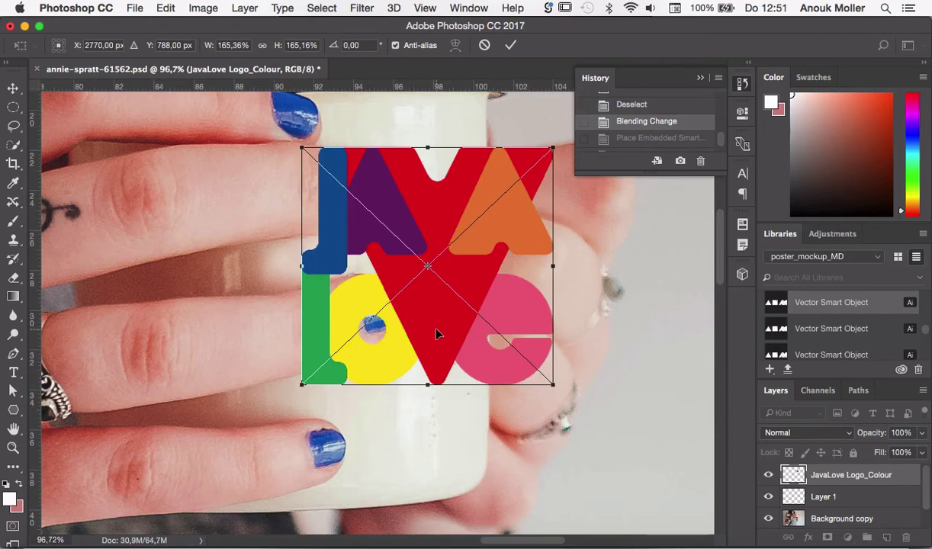
mouse_move(438, 333)
mouse_down()
mouse_move(450, 347)
mouse_move(454, 338)
mouse_up()
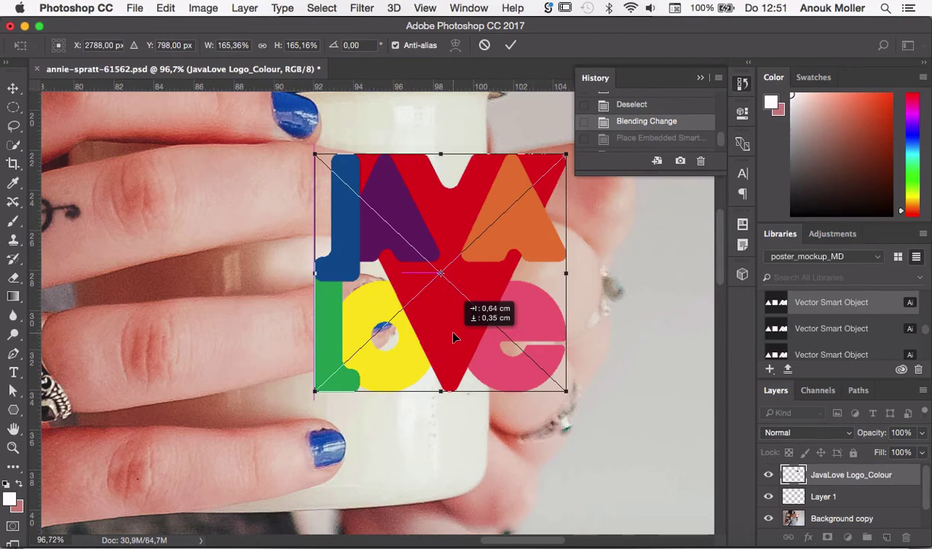
drag(453, 338, 454, 337)
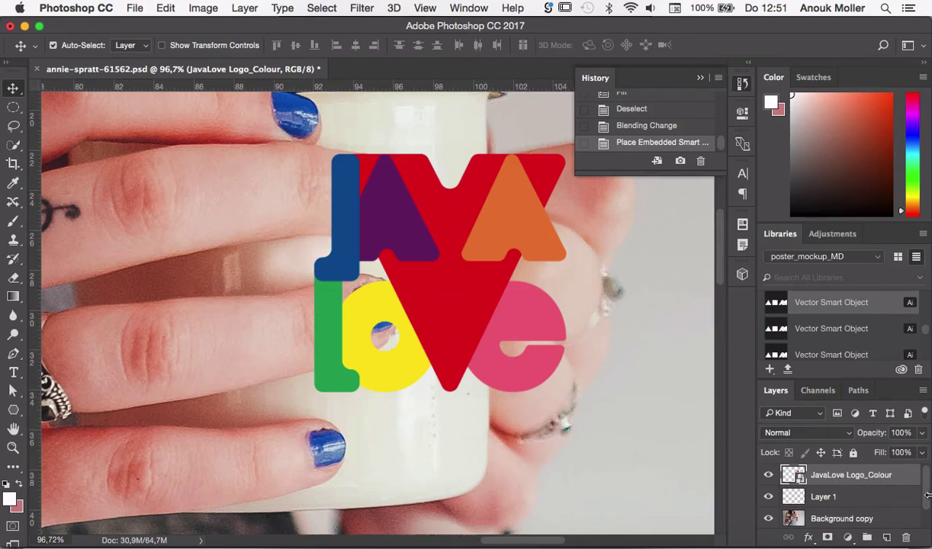
Step: Clip the JavaLove Logo_Colour layer to Layer 1 with a clipping mask
double_click(900, 474)
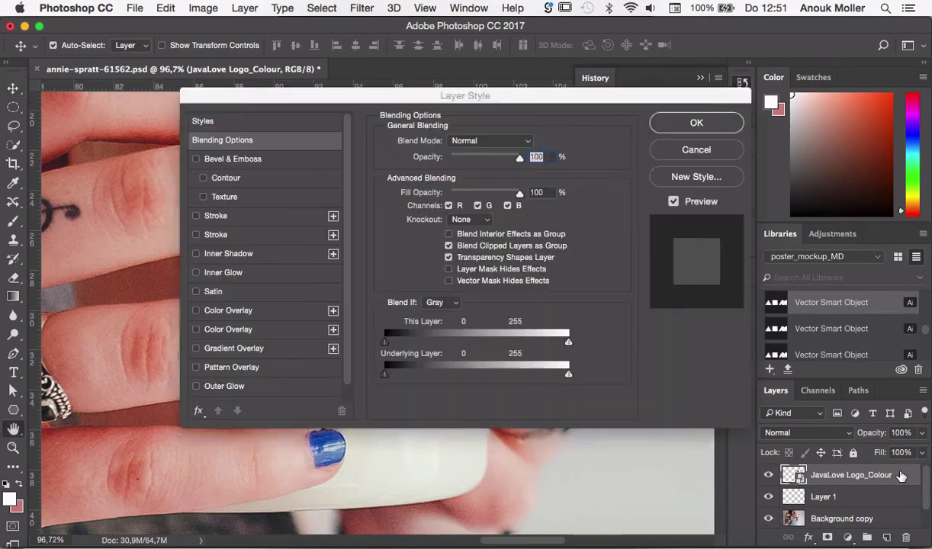
click(667, 119)
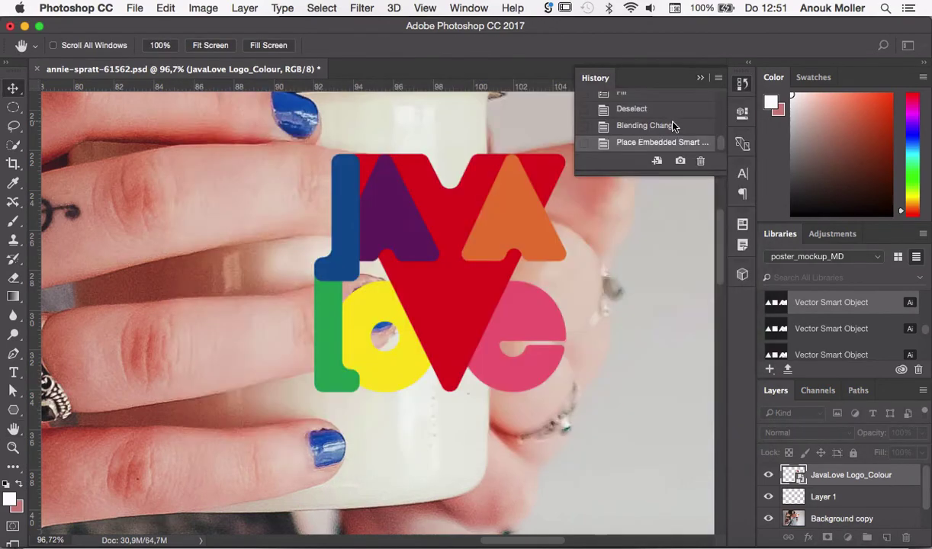
right_click(912, 476)
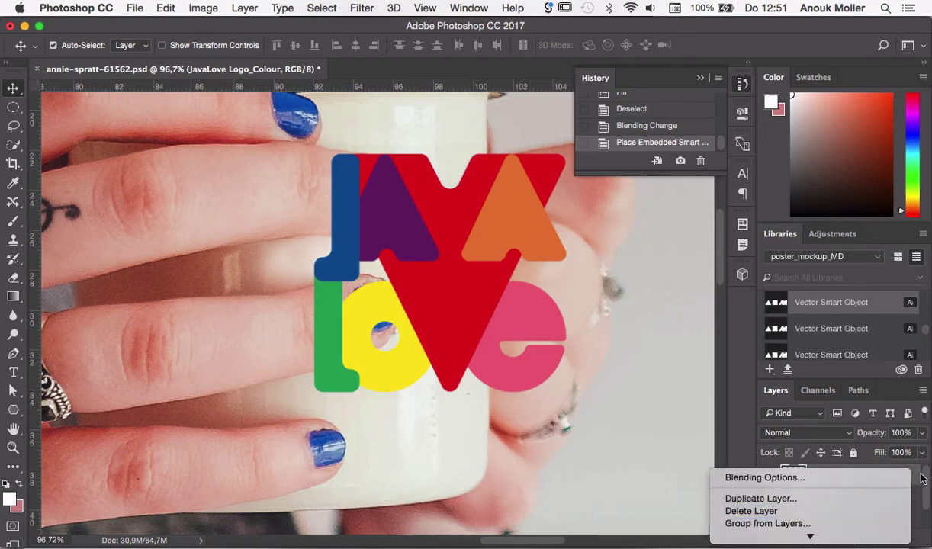
mouse_move(828, 539)
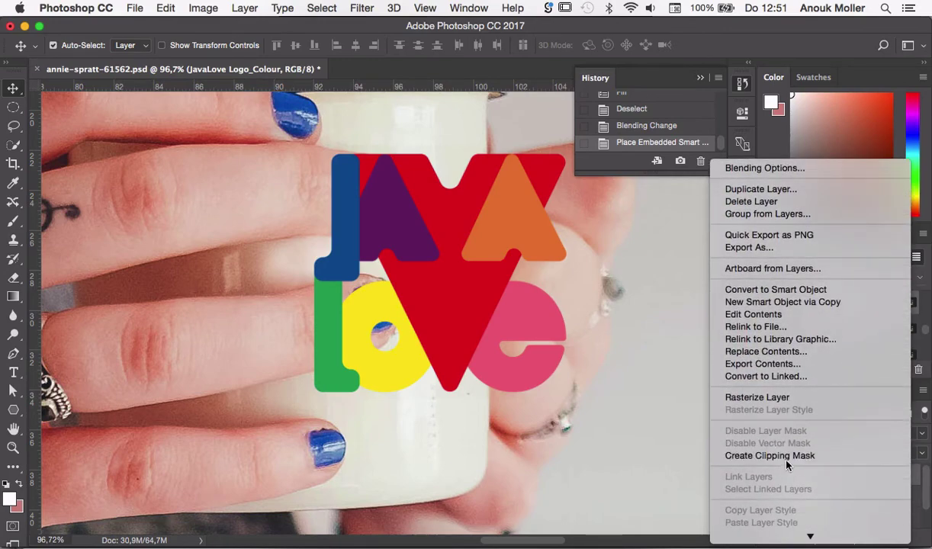
click(787, 456)
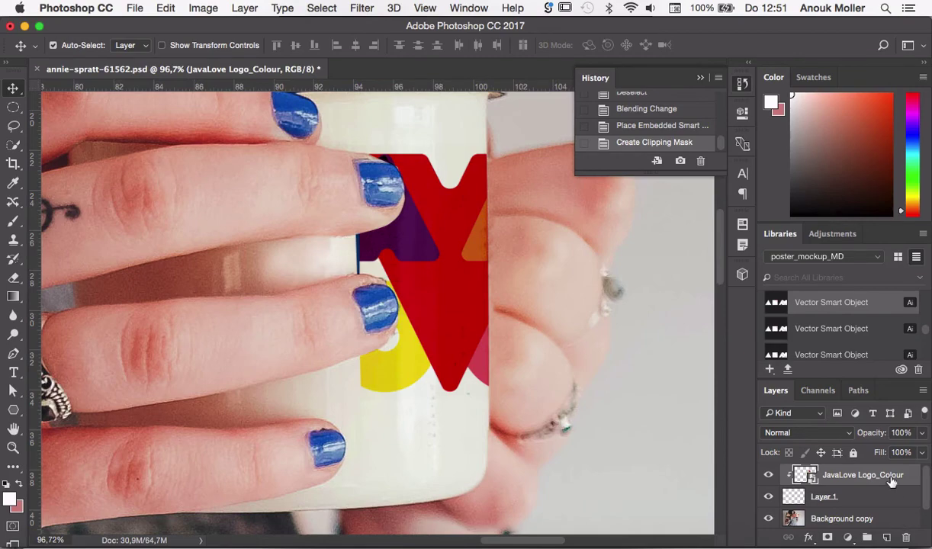
Step: Free-transform the clipped logo to about 123% and shift it towards the mug's right edge, just beside the fingertips
key(super+t)
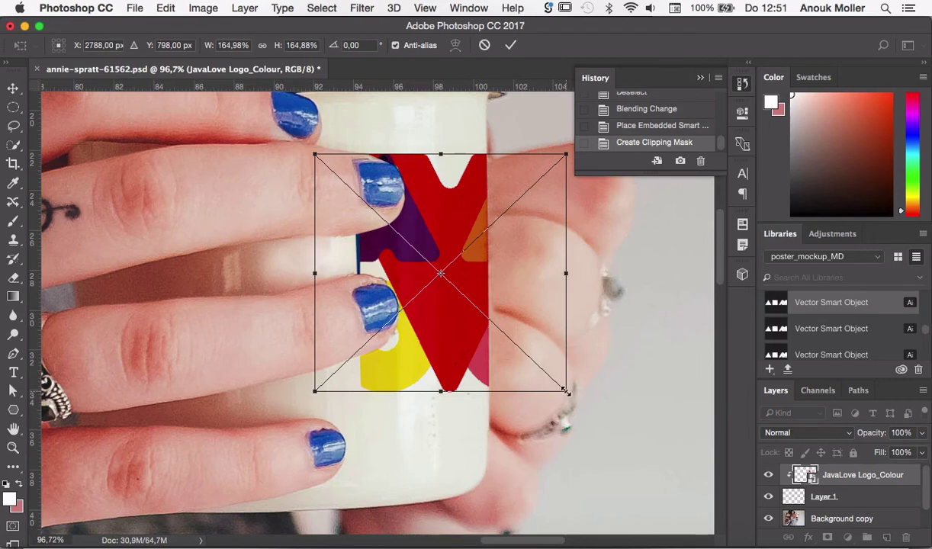
drag(565, 391, 524, 351)
drag(427, 294, 473, 322)
scroll(473, 324, down, 1)
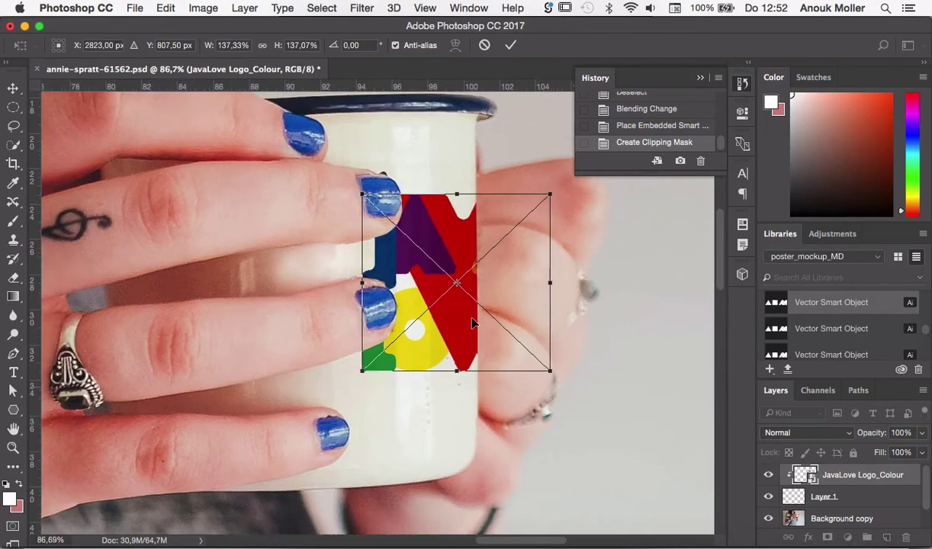
scroll(473, 324, down, 3)
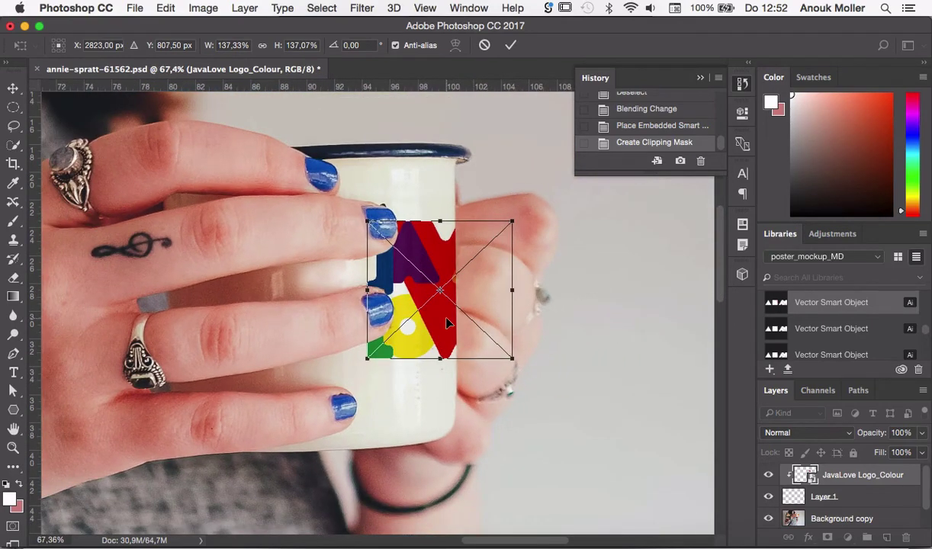
drag(447, 323, 448, 324)
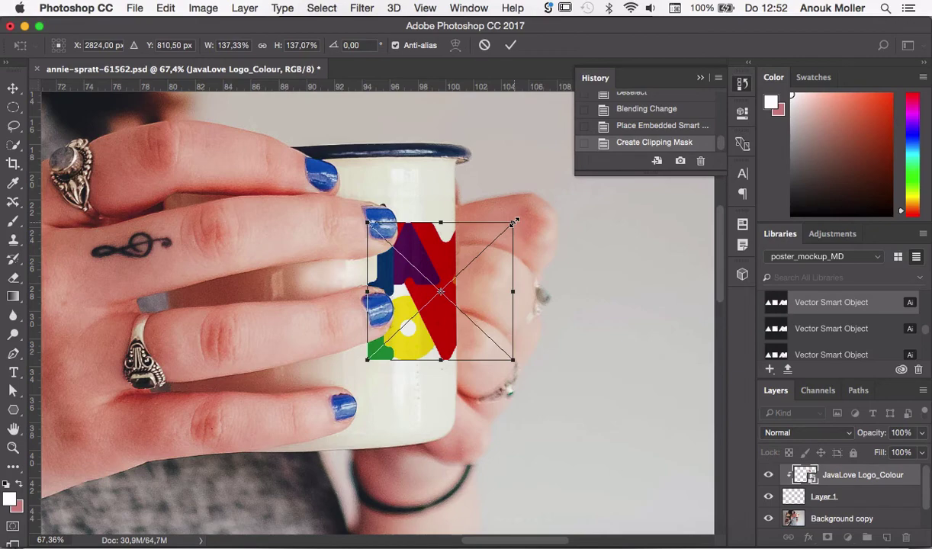
drag(513, 222, 497, 235)
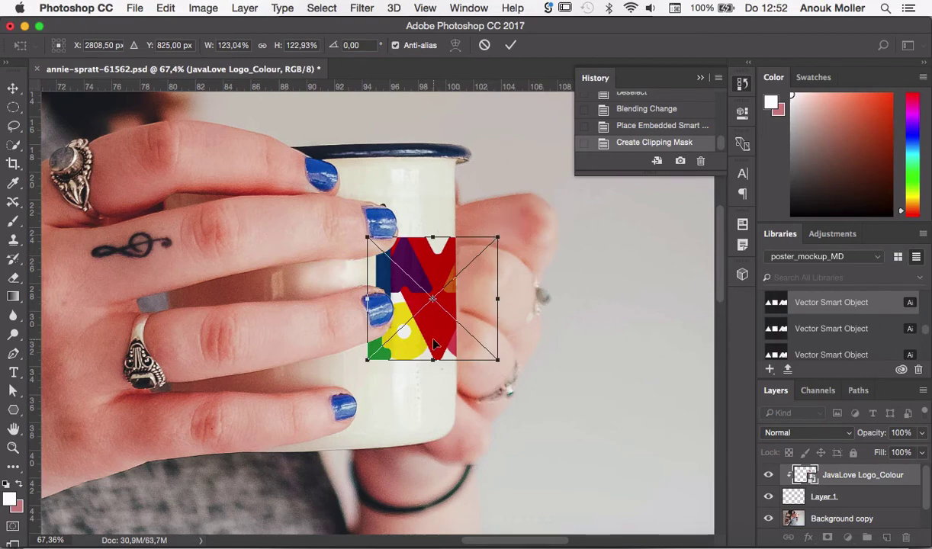
click(510, 45)
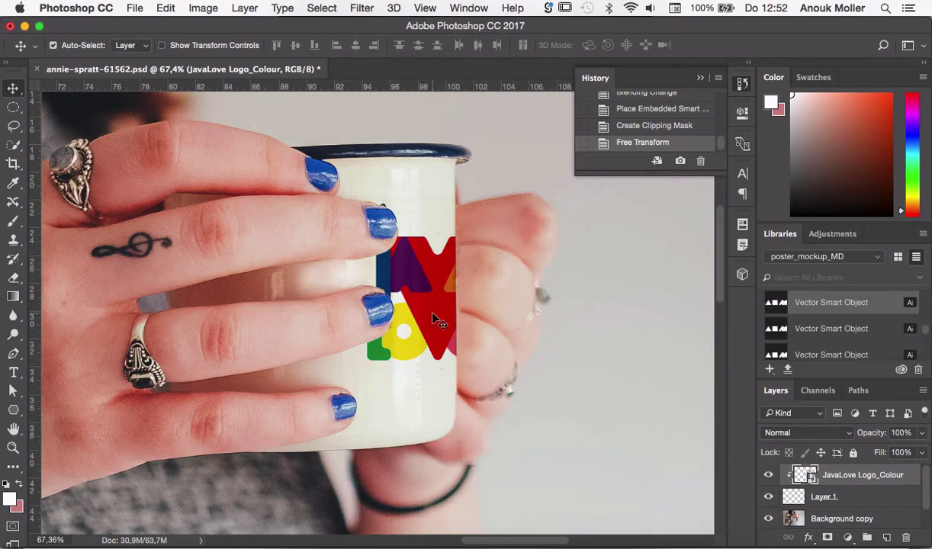
Step: Rotate the logo by about -1.4° with Free Transform to match the mug's tilt
key(super+t)
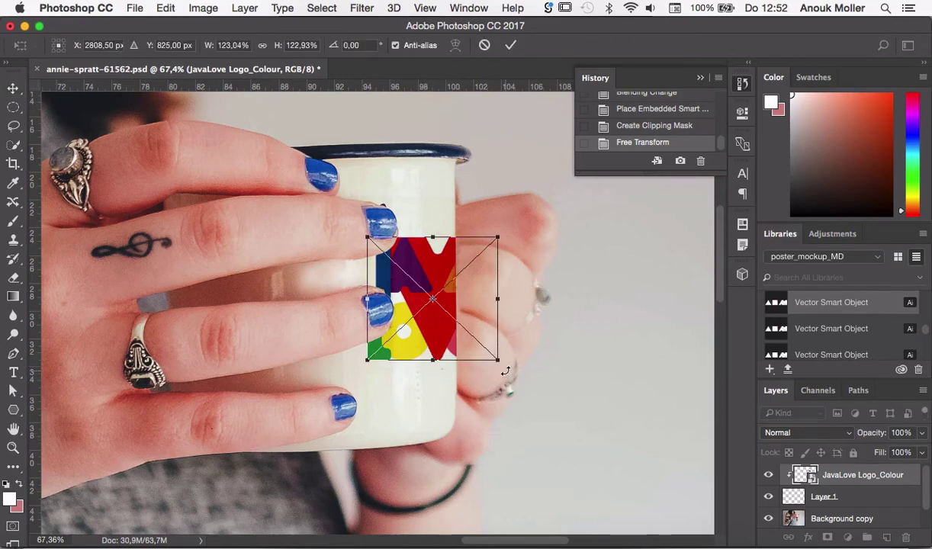
mouse_move(505, 370)
mouse_down()
mouse_move(510, 381)
mouse_move(505, 368)
mouse_up()
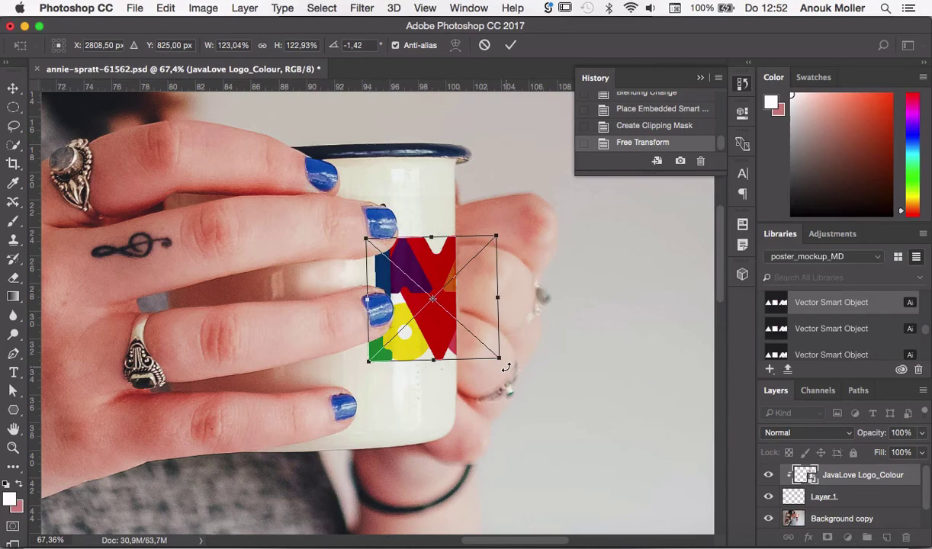
key(Return)
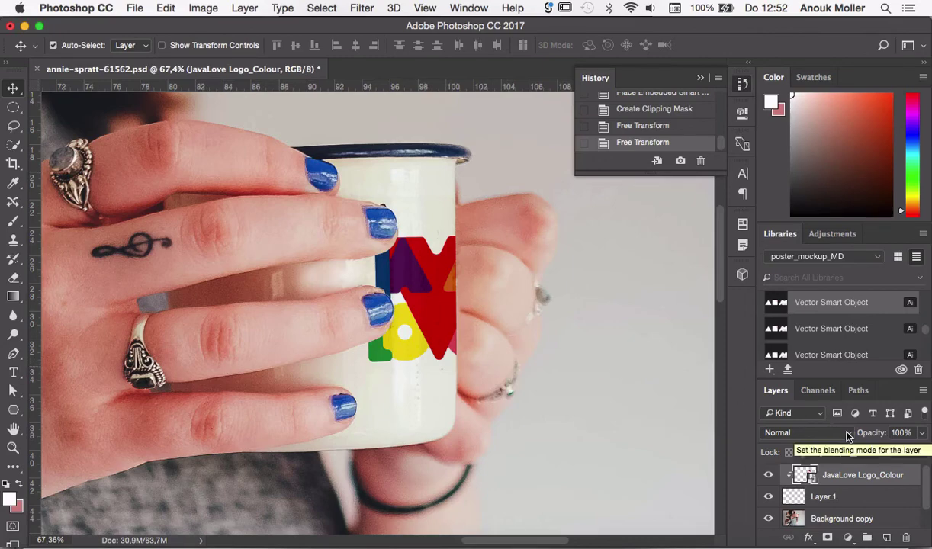
Step: Set the logo layer's blend mode to Multiply and lower its opacity to 84%
click(848, 435)
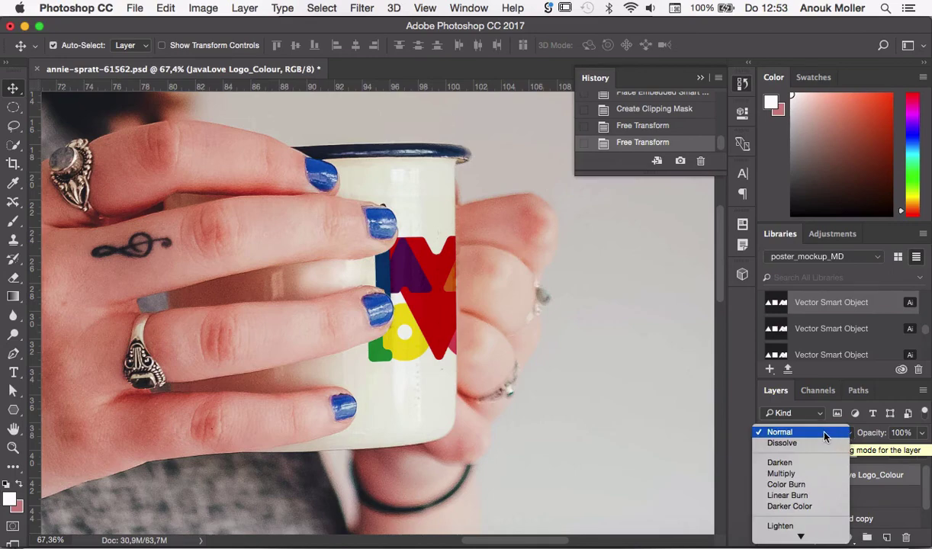
click(786, 473)
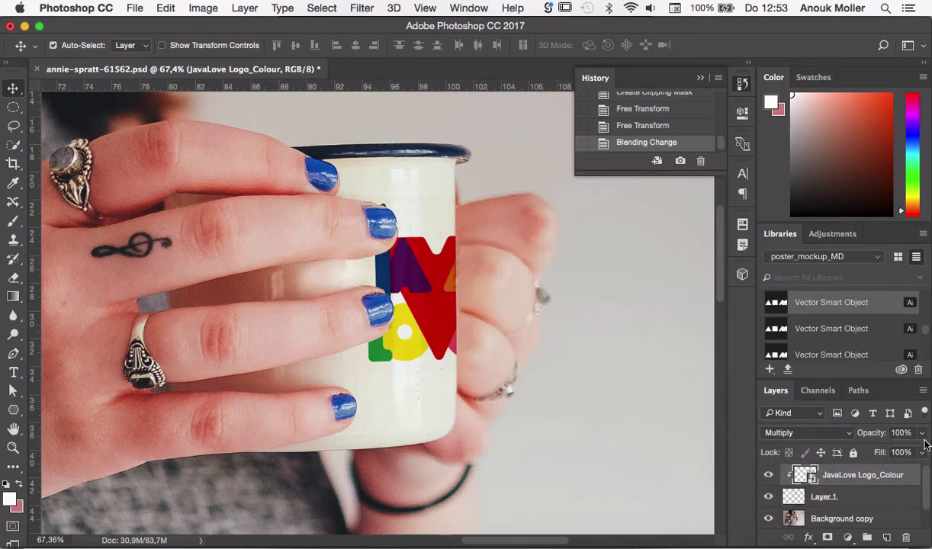
click(923, 433)
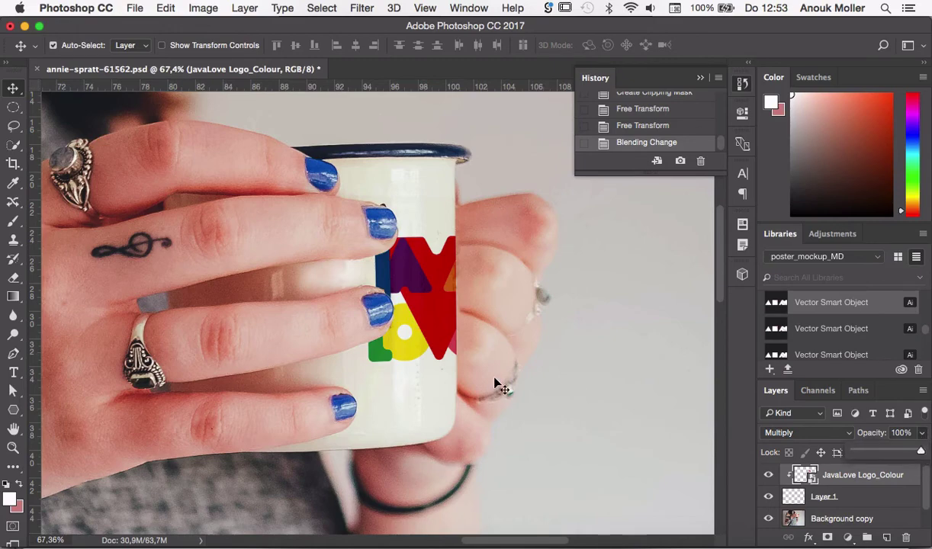
scroll(497, 383, down, 5)
scroll(495, 380, down, 3)
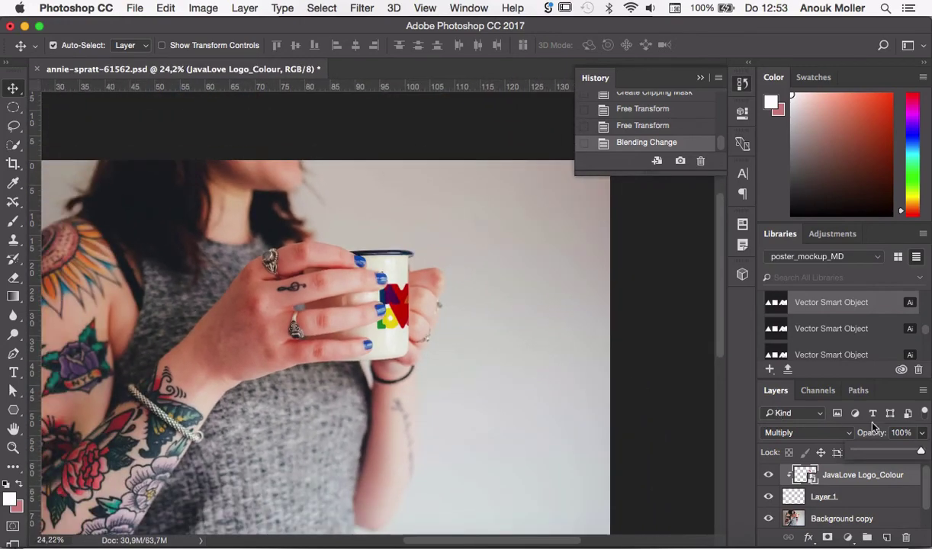
mouse_move(921, 453)
mouse_down()
mouse_move(893, 455)
mouse_move(911, 453)
mouse_up()
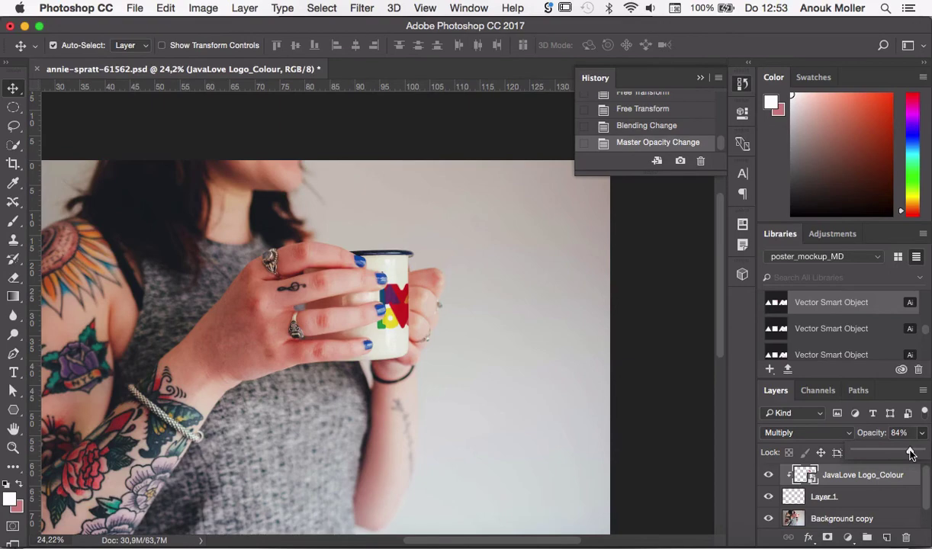
Step: Convert the JavaLove Logo_Colour layer to a smart object
scroll(474, 441, up, 3)
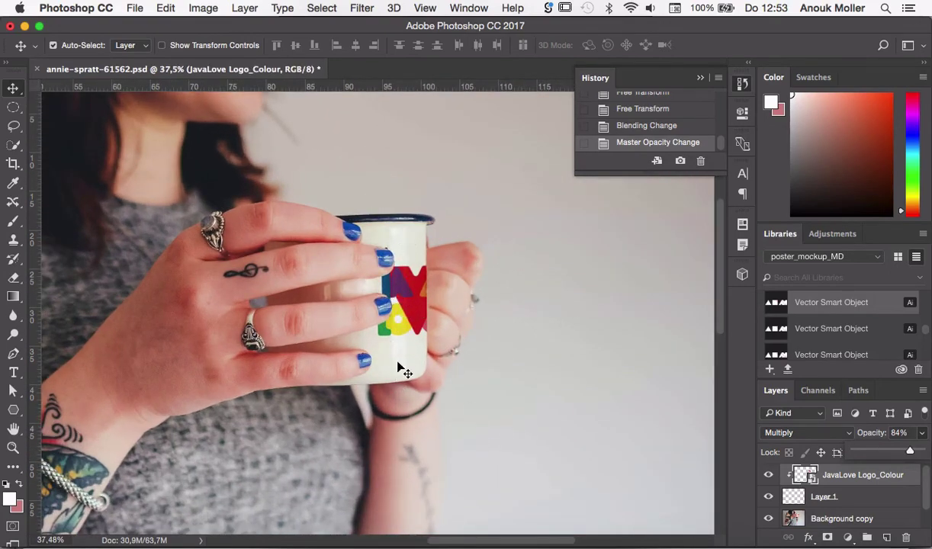
scroll(552, 361, down, 1)
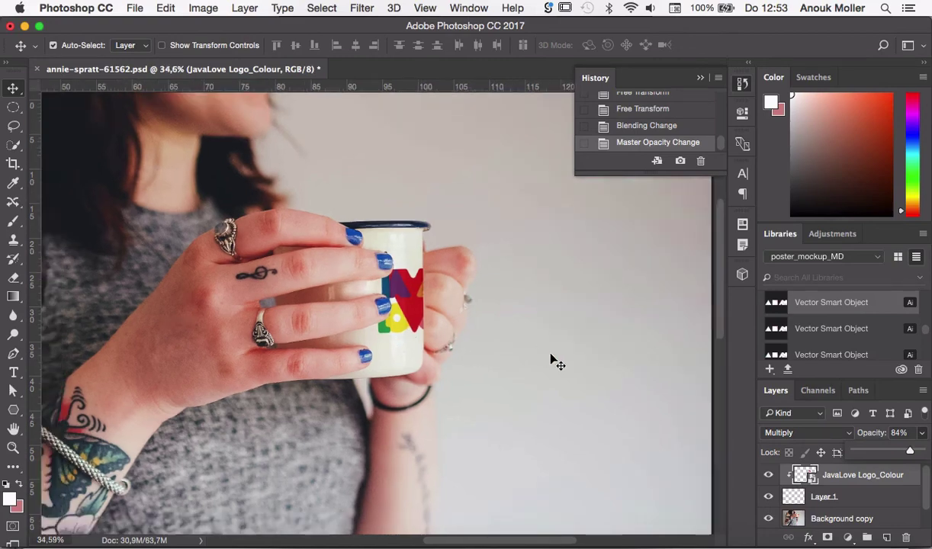
scroll(550, 355, down, 1)
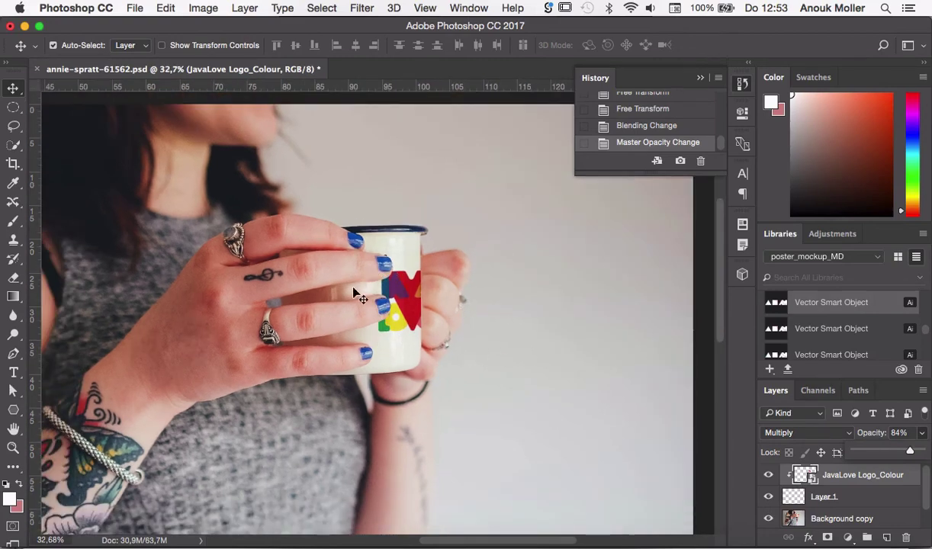
scroll(395, 382, down, 4)
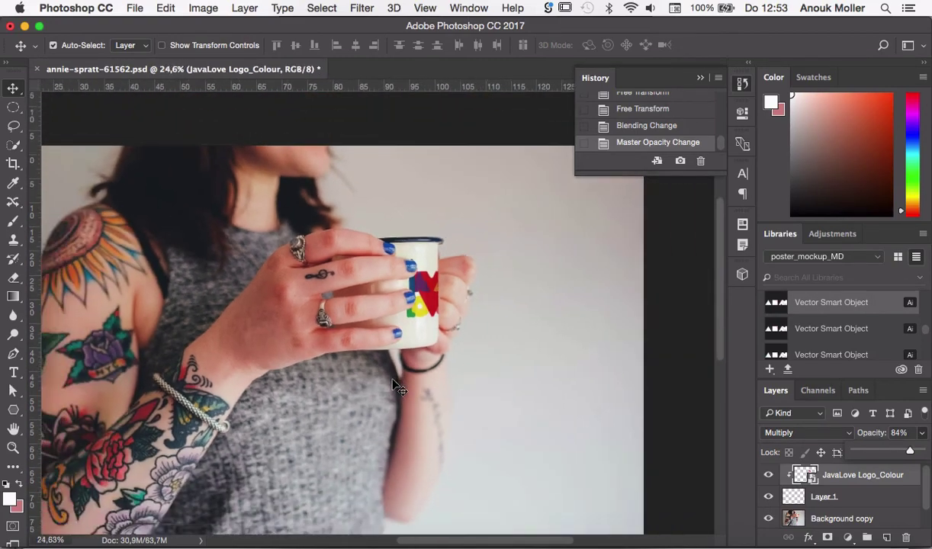
scroll(398, 388, down, 1)
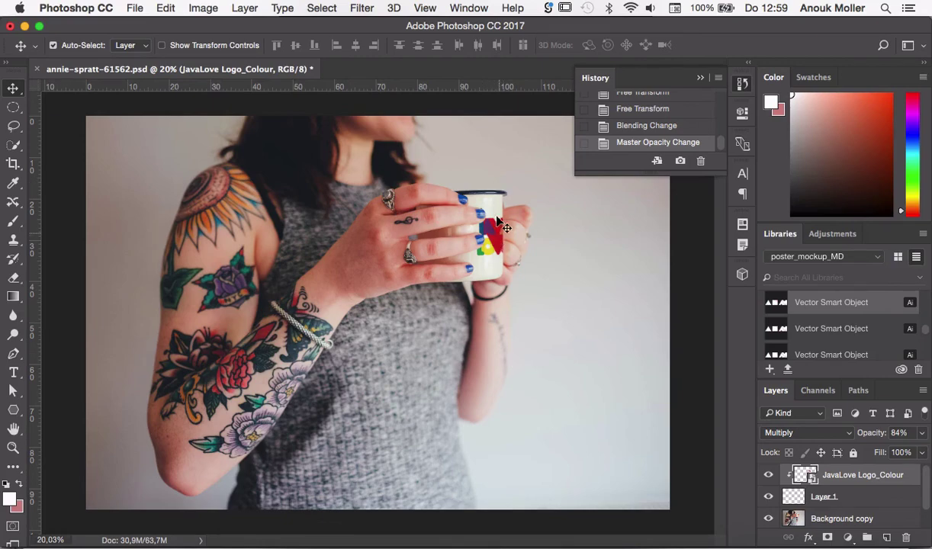
right_click(915, 475)
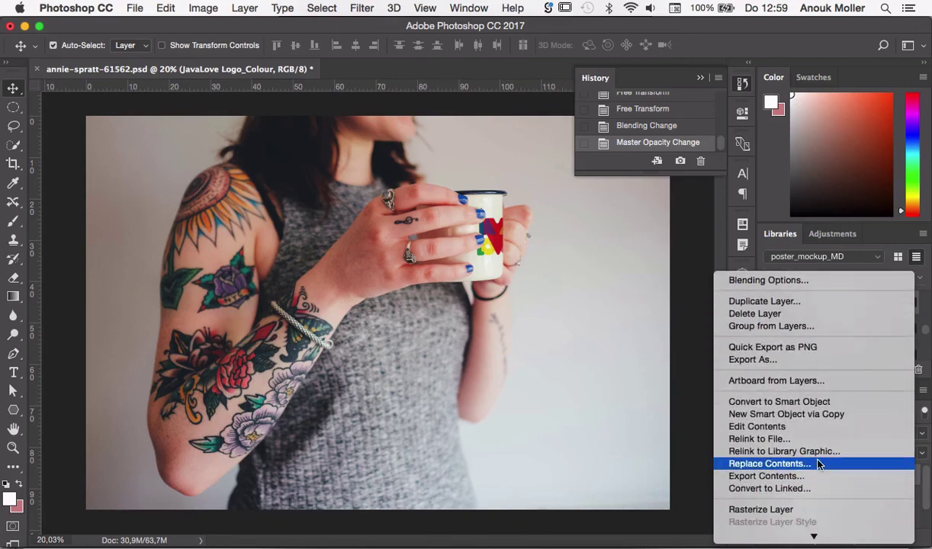
click(821, 404)
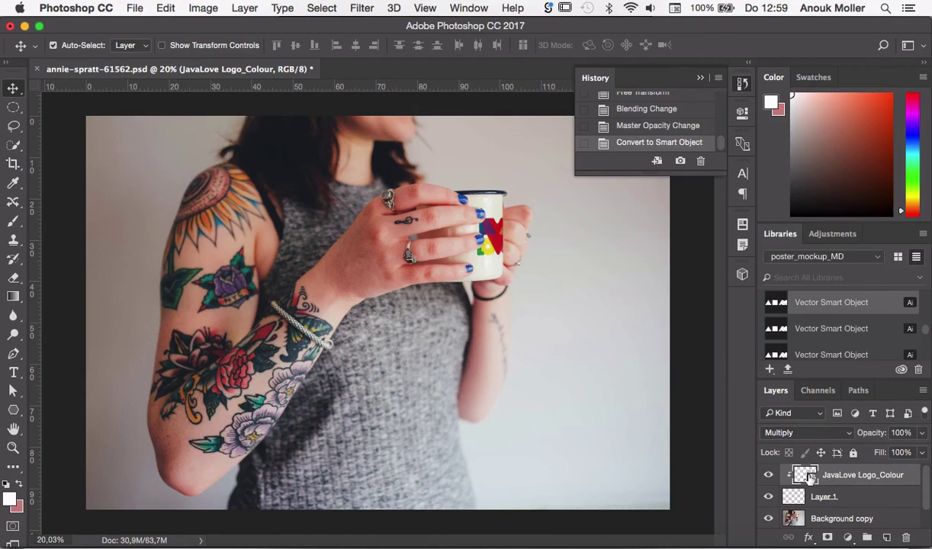
Step: Rename the JavaLove Logo_Colour smart object layer as logo
double_click(885, 476)
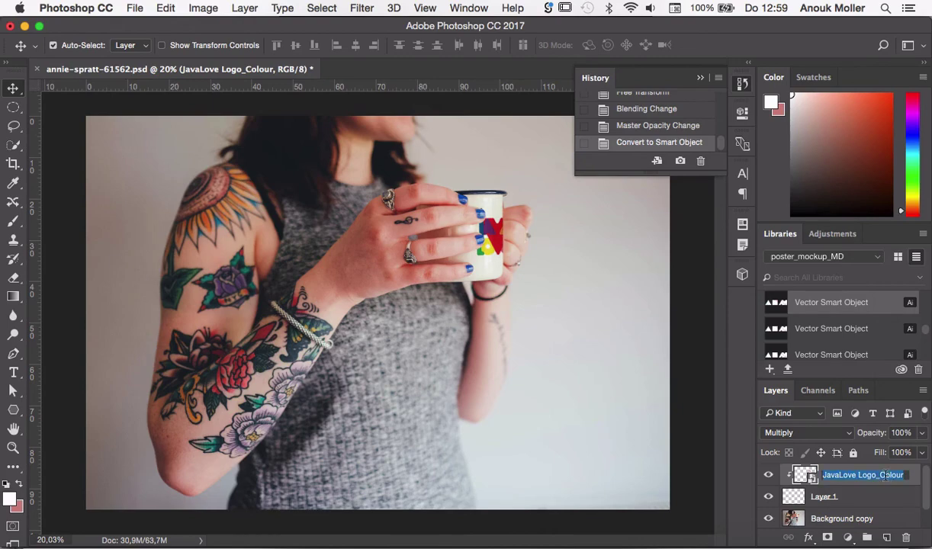
text(logo)
key(Return)
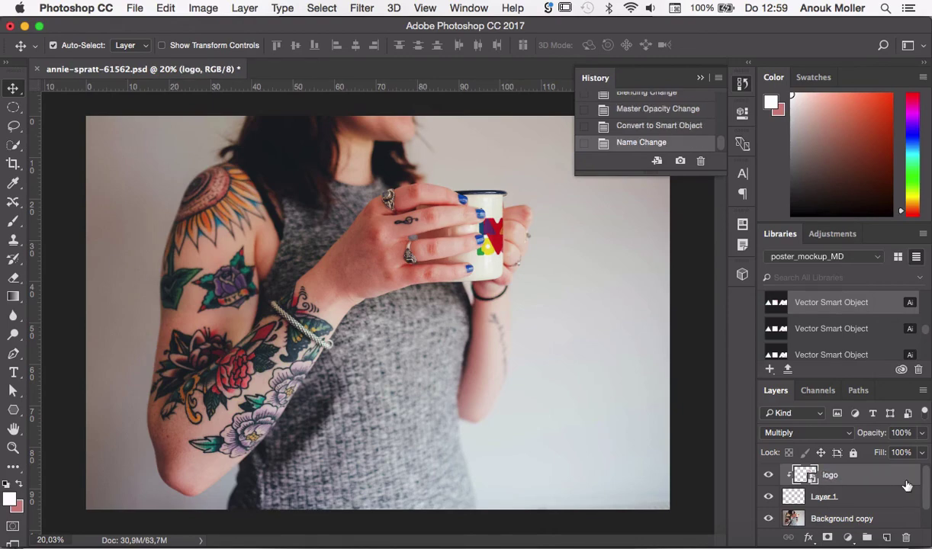
Step: Open the logo smart object's contents and place JavaLove Logo_B&W.eps into them as an embedded file
double_click(807, 476)
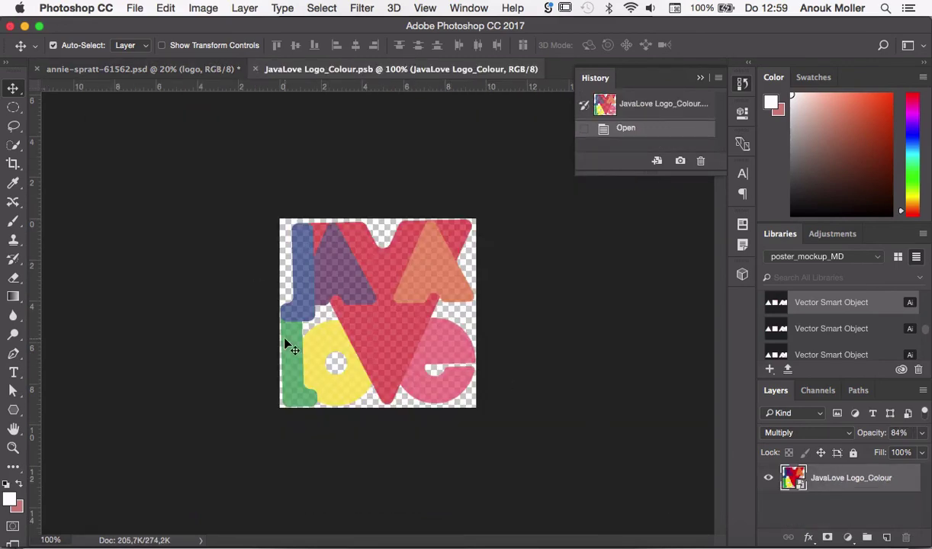
click(135, 7)
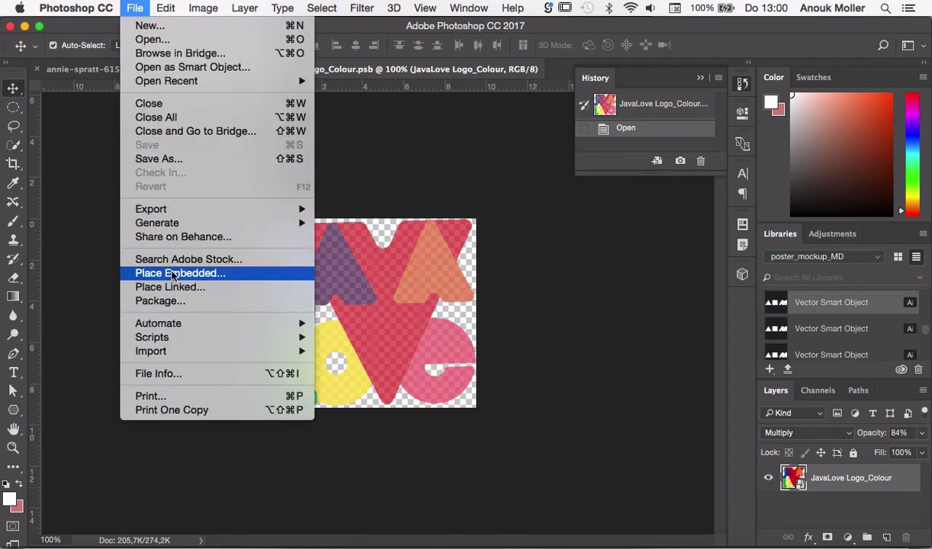
click(172, 274)
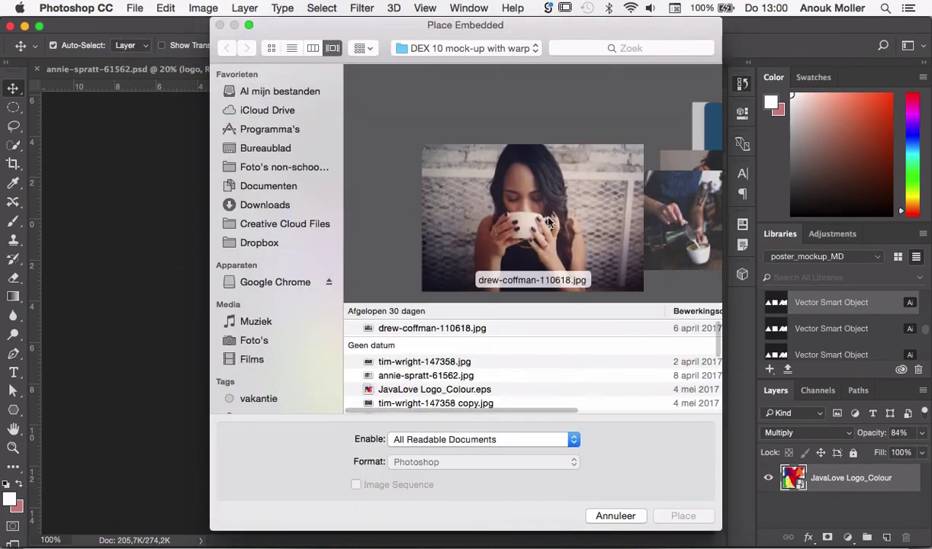
scroll(546, 215, right, 10)
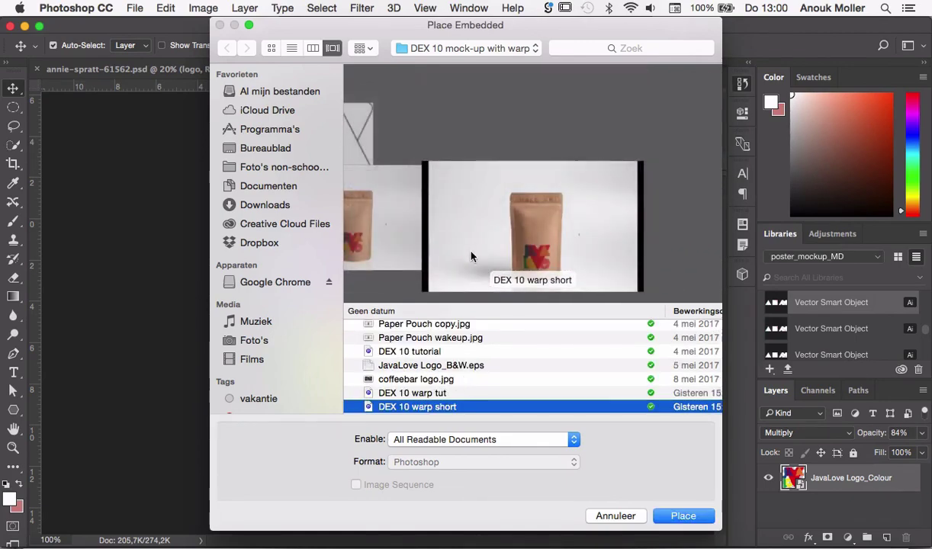
scroll(472, 249, left, 5)
scroll(472, 248, down, 2)
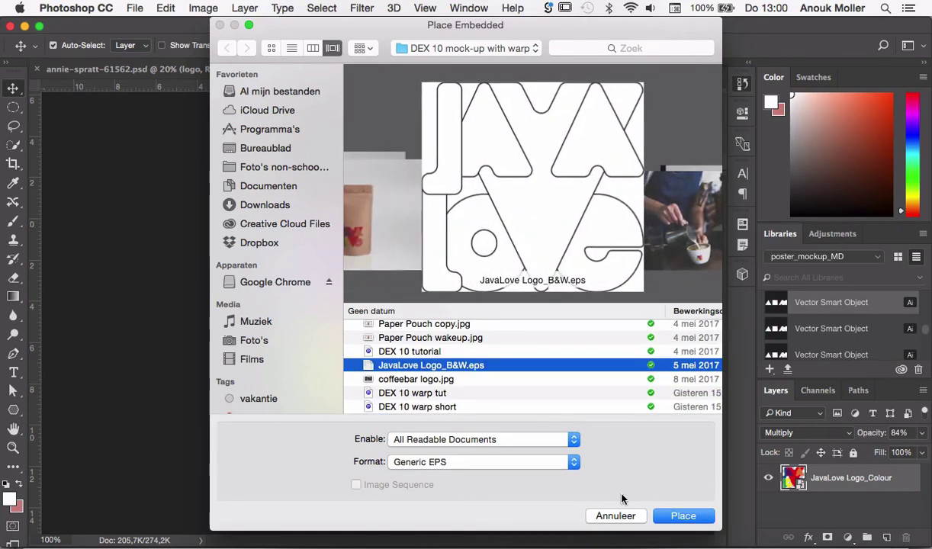
click(685, 518)
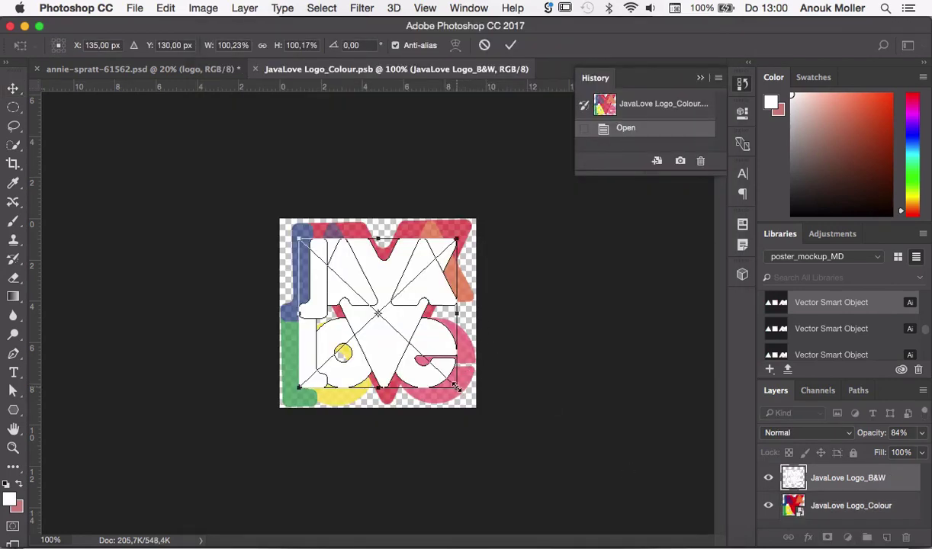
Step: Scale the placed black-and-white logo from its centre to about 124.6% so it fills the canvas and covers the colour logo
drag(456, 387, 471, 399)
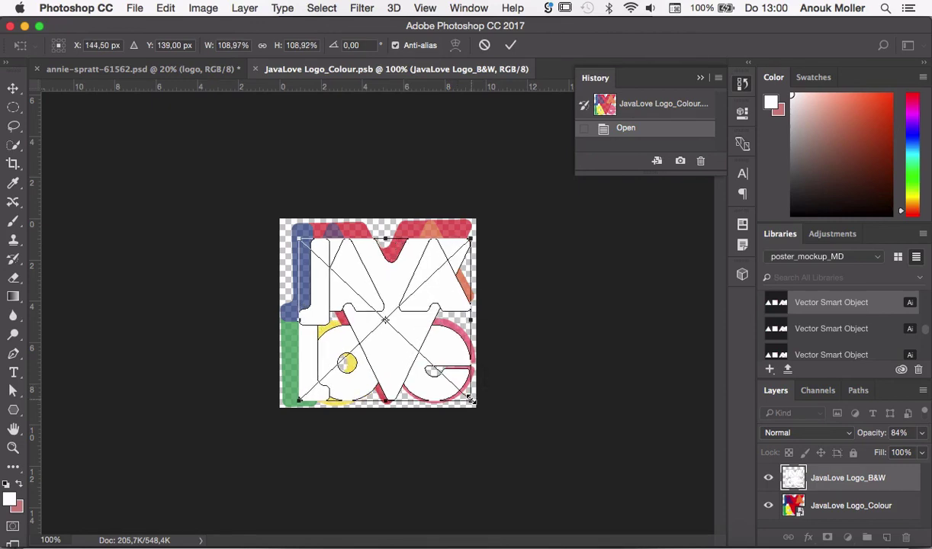
key(super+z)
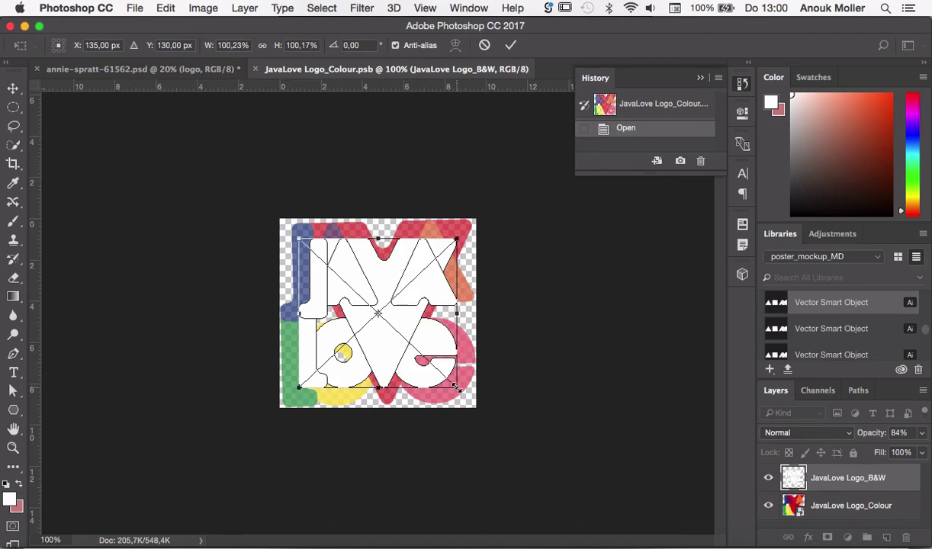
drag(461, 392, 478, 408)
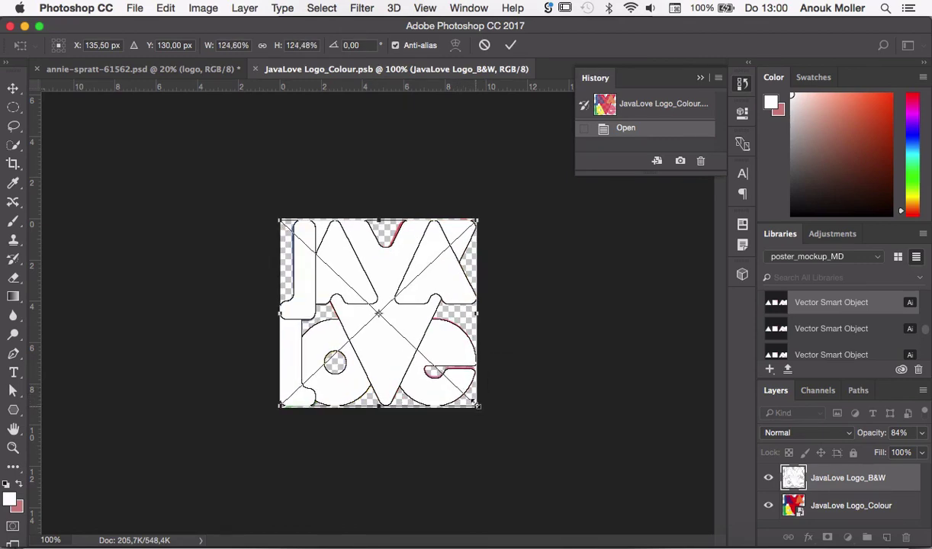
key(Return)
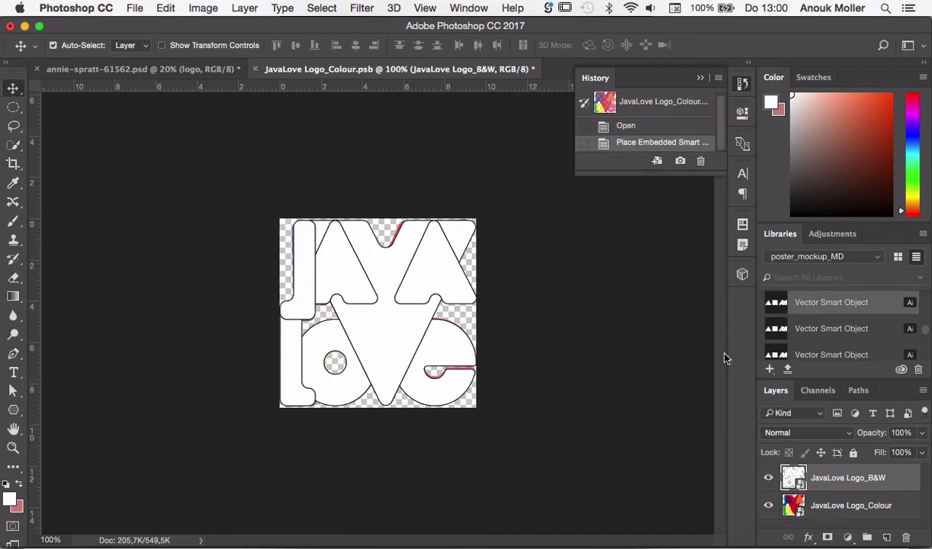
Step: Hide the JavaLove Logo_Colour layer and save the smart object's contents
click(768, 506)
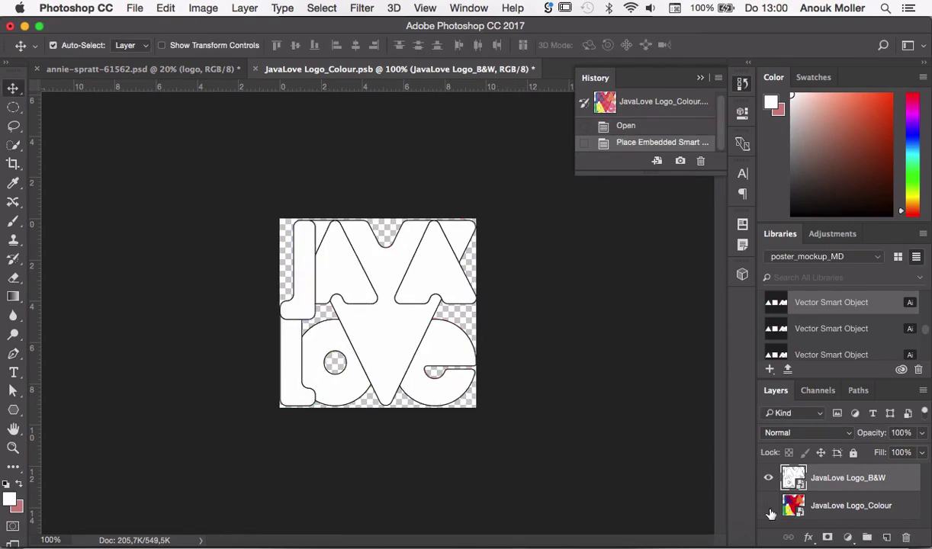
key(super)
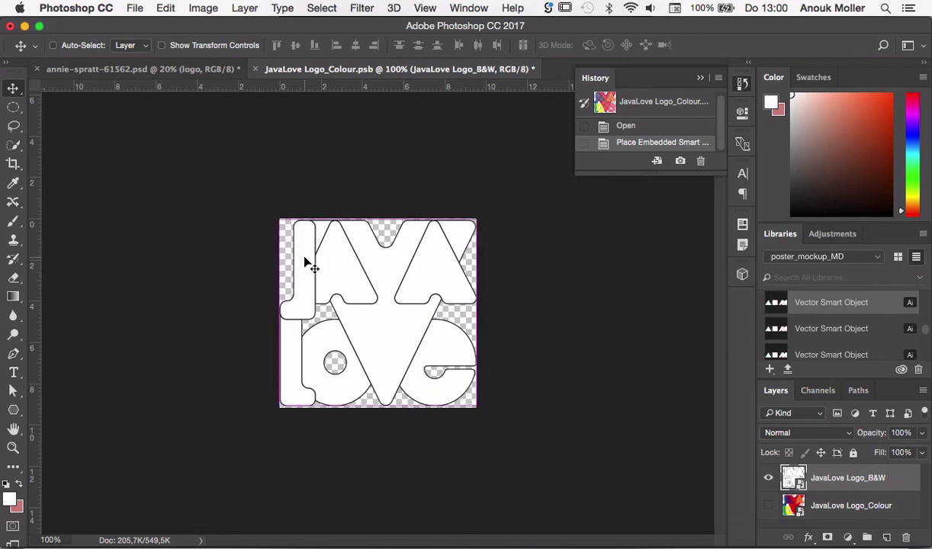
key(super+s)
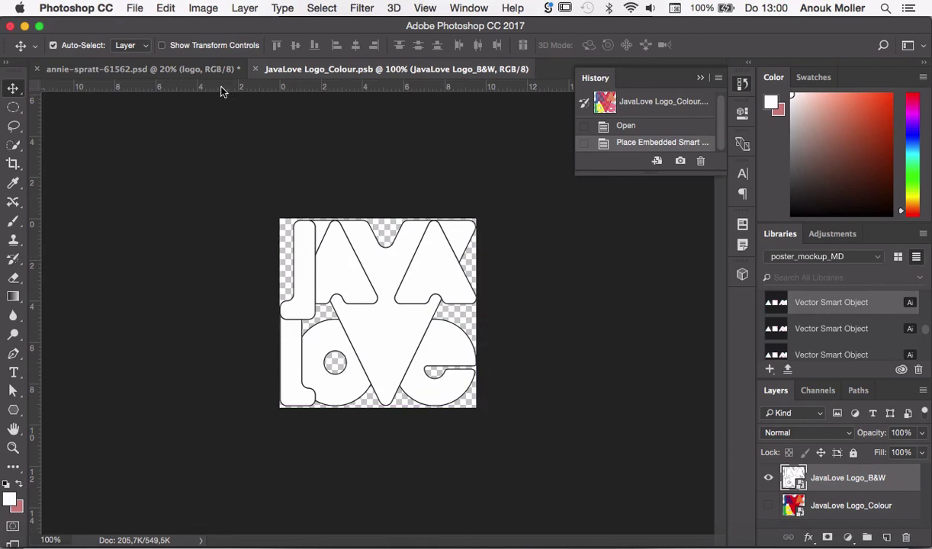
Step: Return to the annie-spratt-61562.psd document and examine the black-and-white logo on the mug up close
click(212, 70)
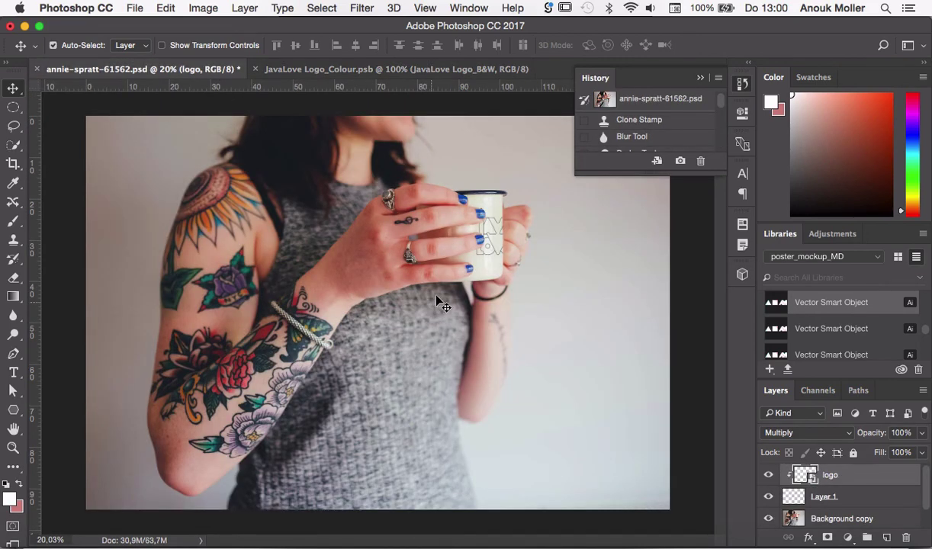
scroll(495, 223, up, 3)
scroll(495, 223, right, 3)
scroll(495, 223, up, 1)
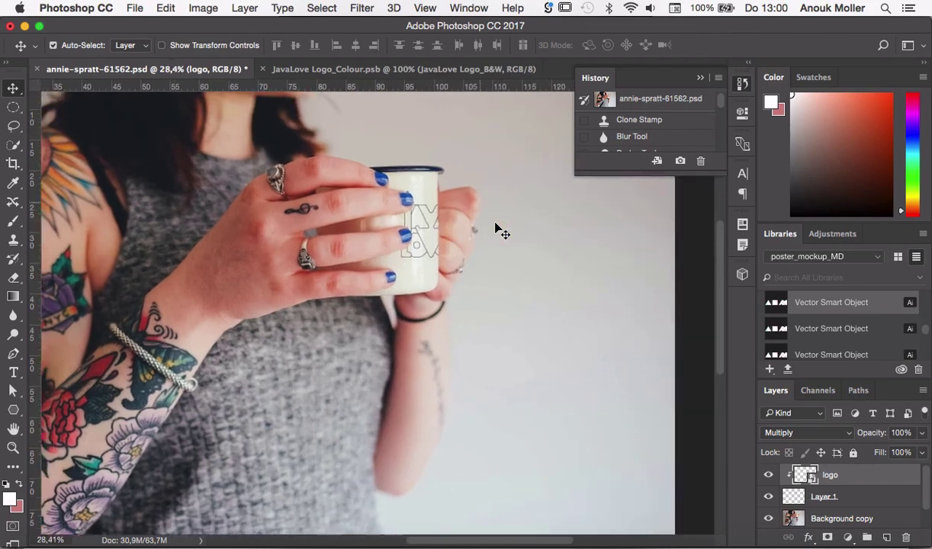
scroll(500, 231, up, 2)
scroll(446, 240, up, 1)
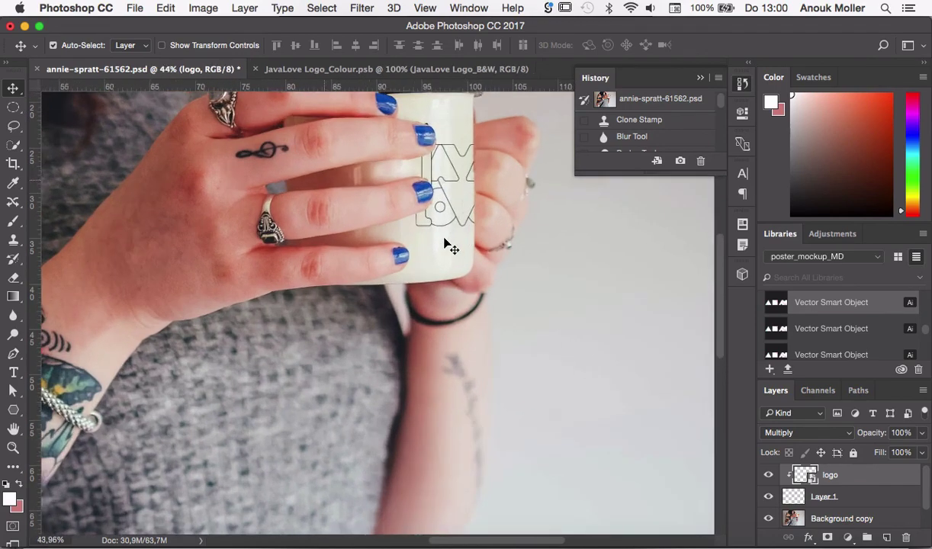
scroll(448, 244, up, 1)
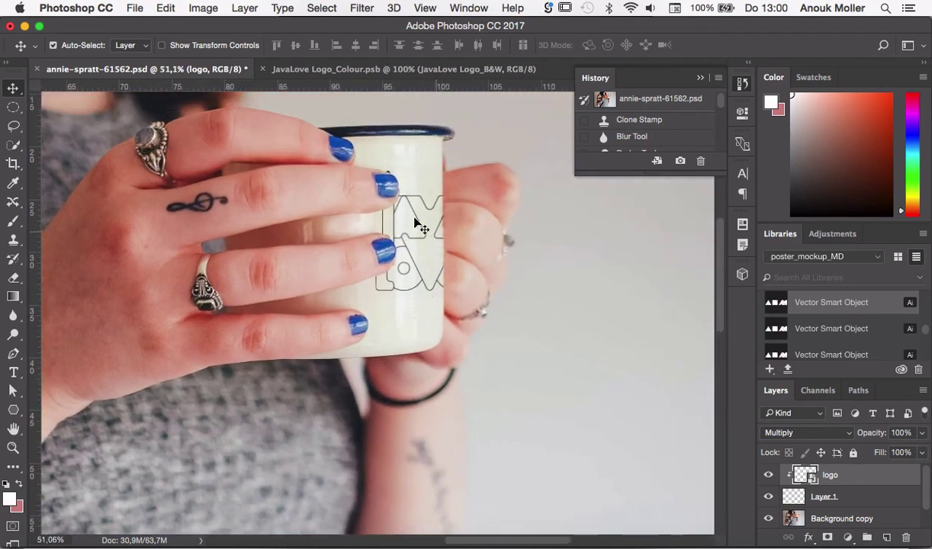
scroll(492, 339, down, 2)
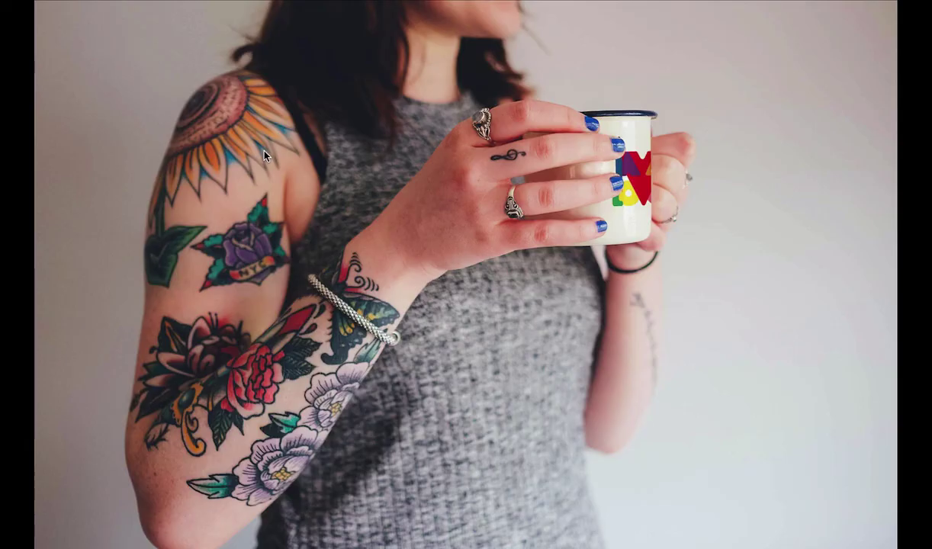